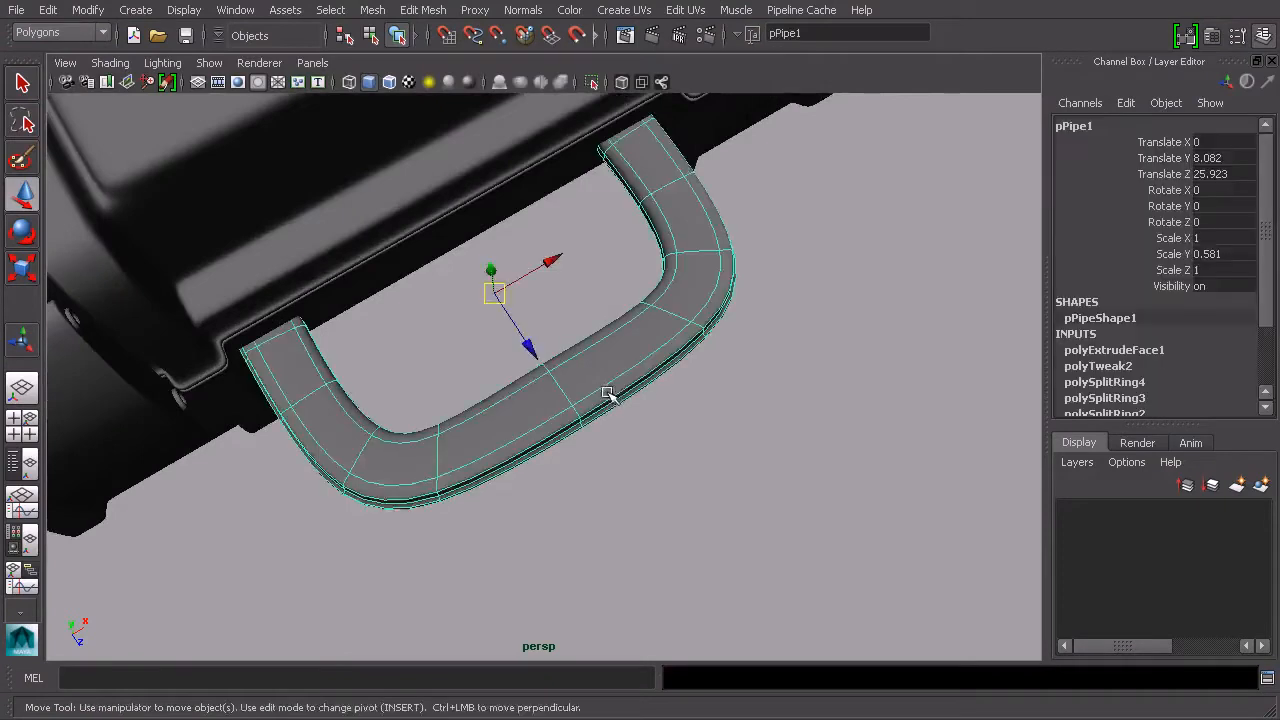
Step: Duplicate the four upper faces spanning the handle's grip and both of its rounded corners
alt+drag(618, 405, 526, 437)
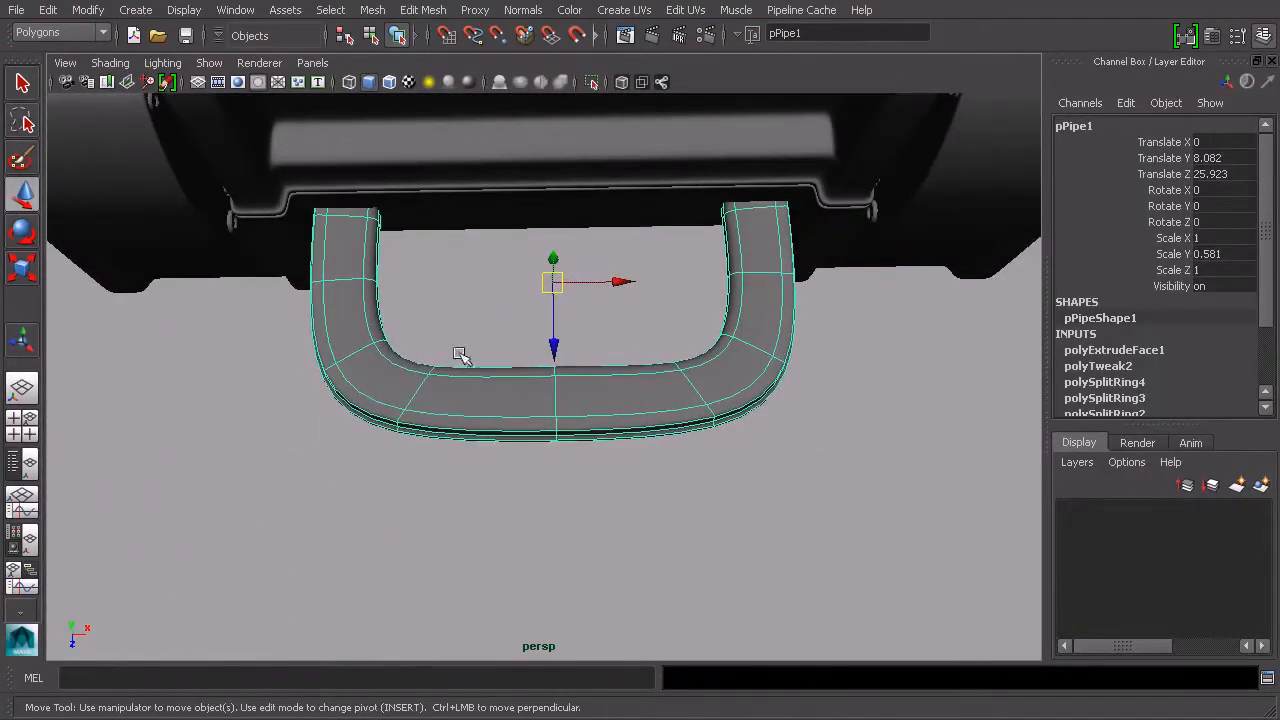
alt+drag(585, 393, 634, 423)
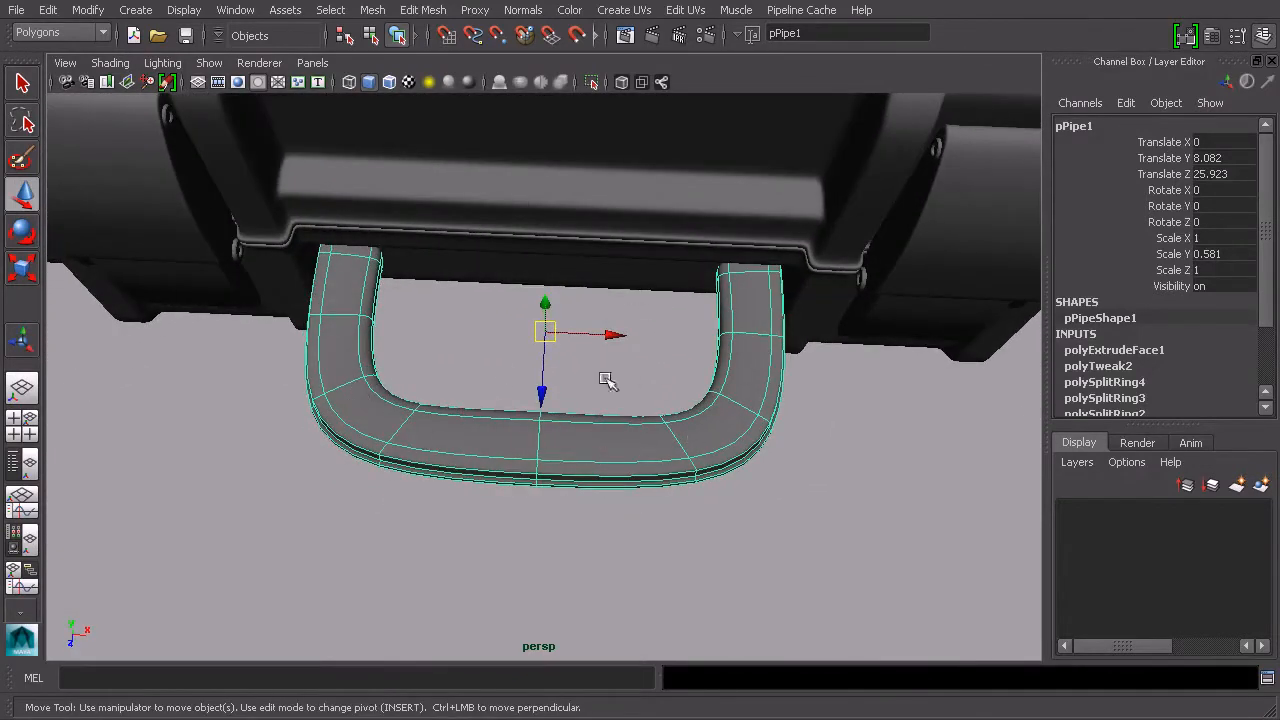
alt+drag(450, 405, 471, 416)
right_drag(471, 416, 472, 461)
click(374, 423)
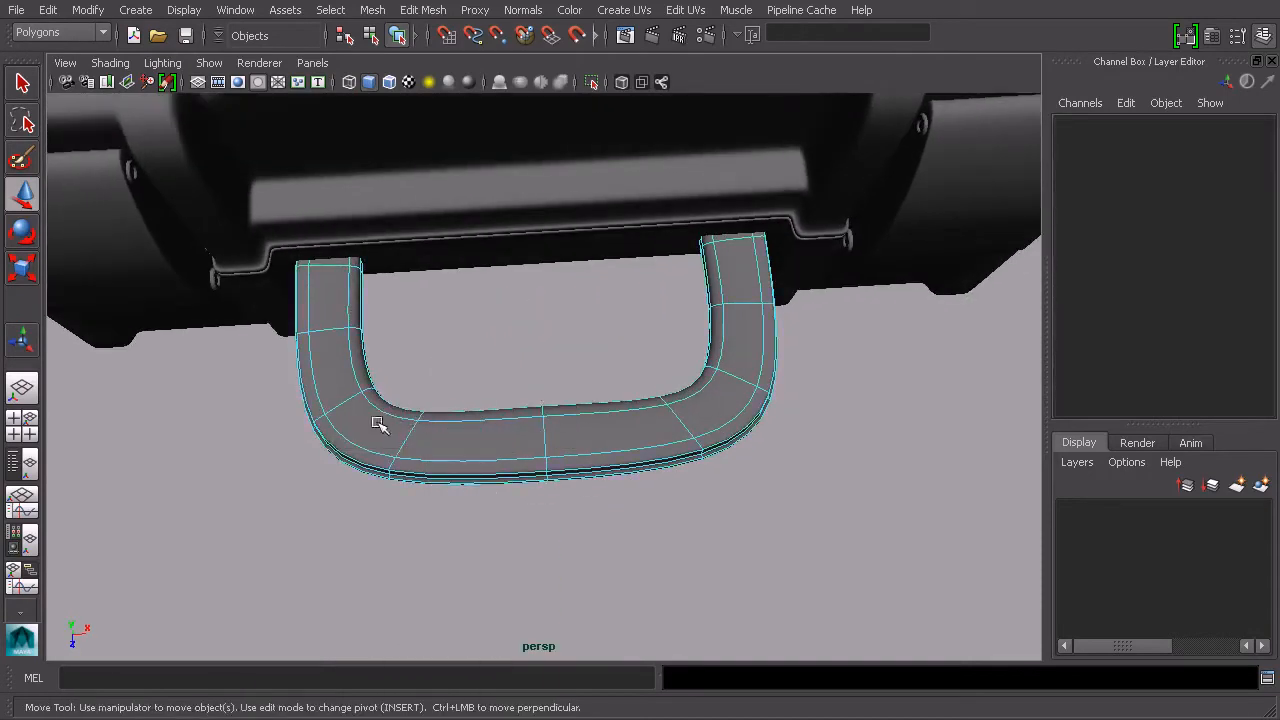
shift+click(492, 434)
shift+click(593, 424)
shift+click(704, 408)
alt+drag(706, 403, 790, 322)
alt+drag(722, 449, 690, 460)
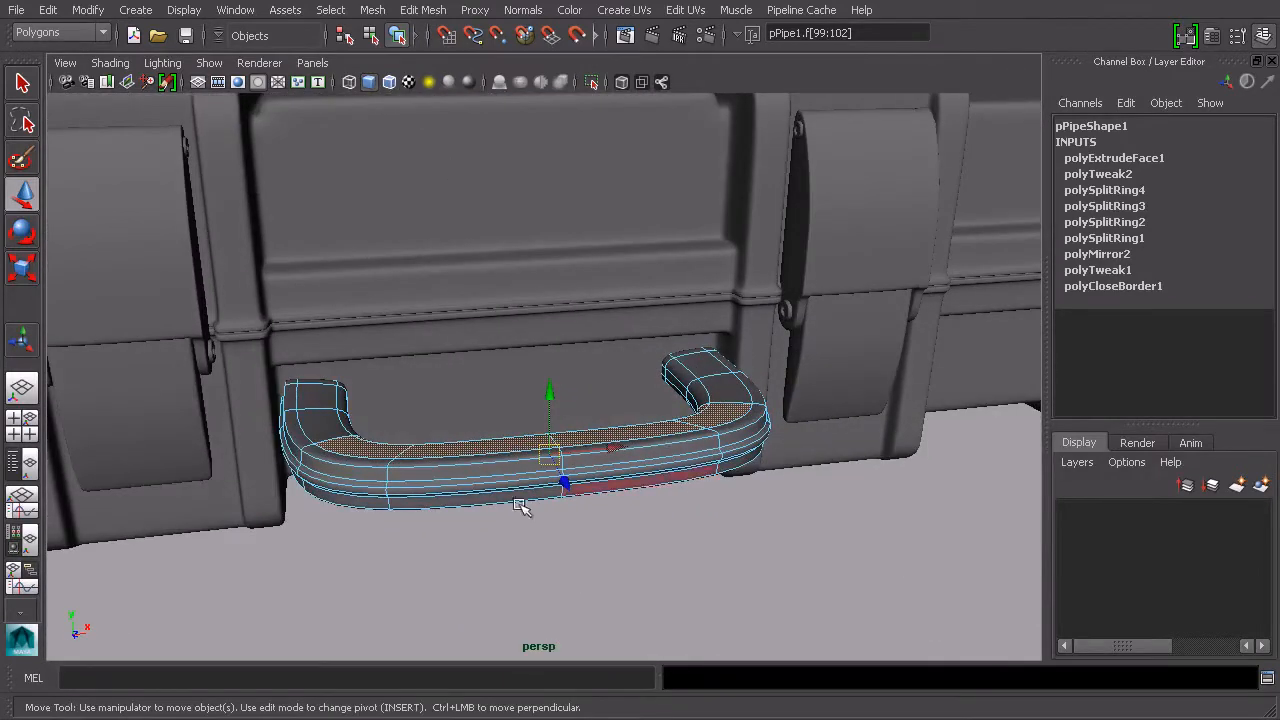
alt+drag(728, 412, 796, 414)
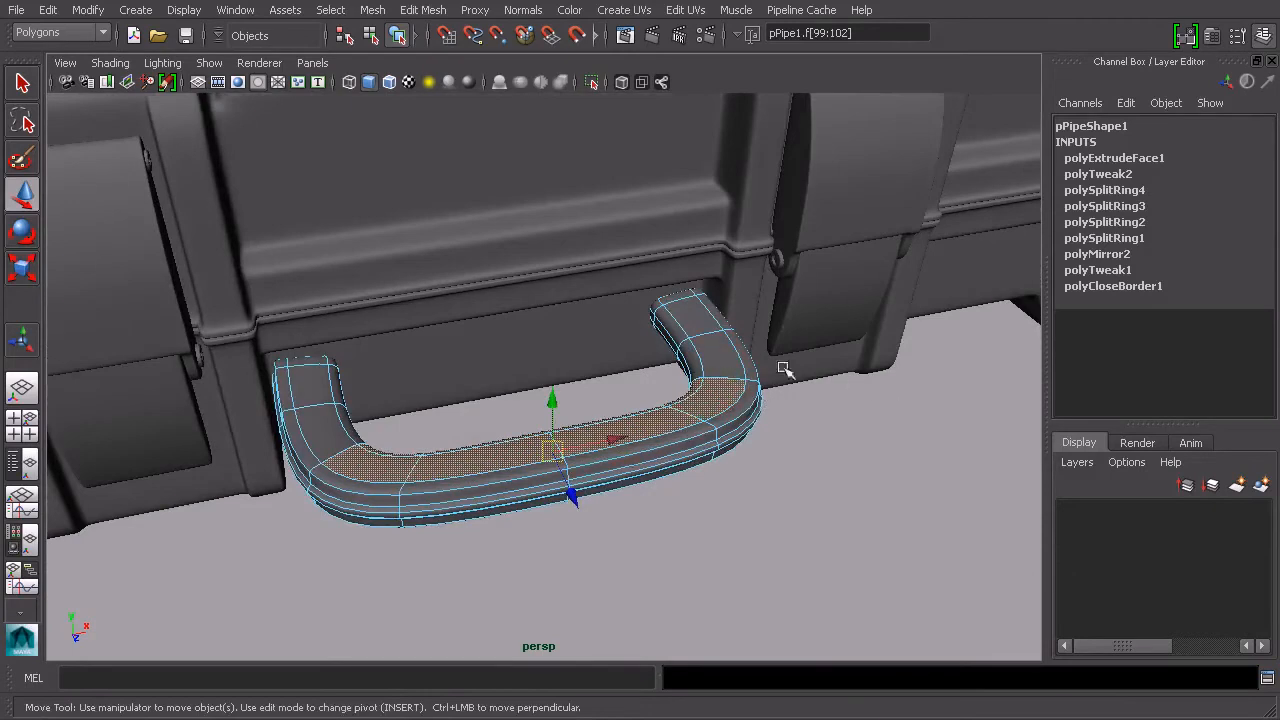
click(425, 10)
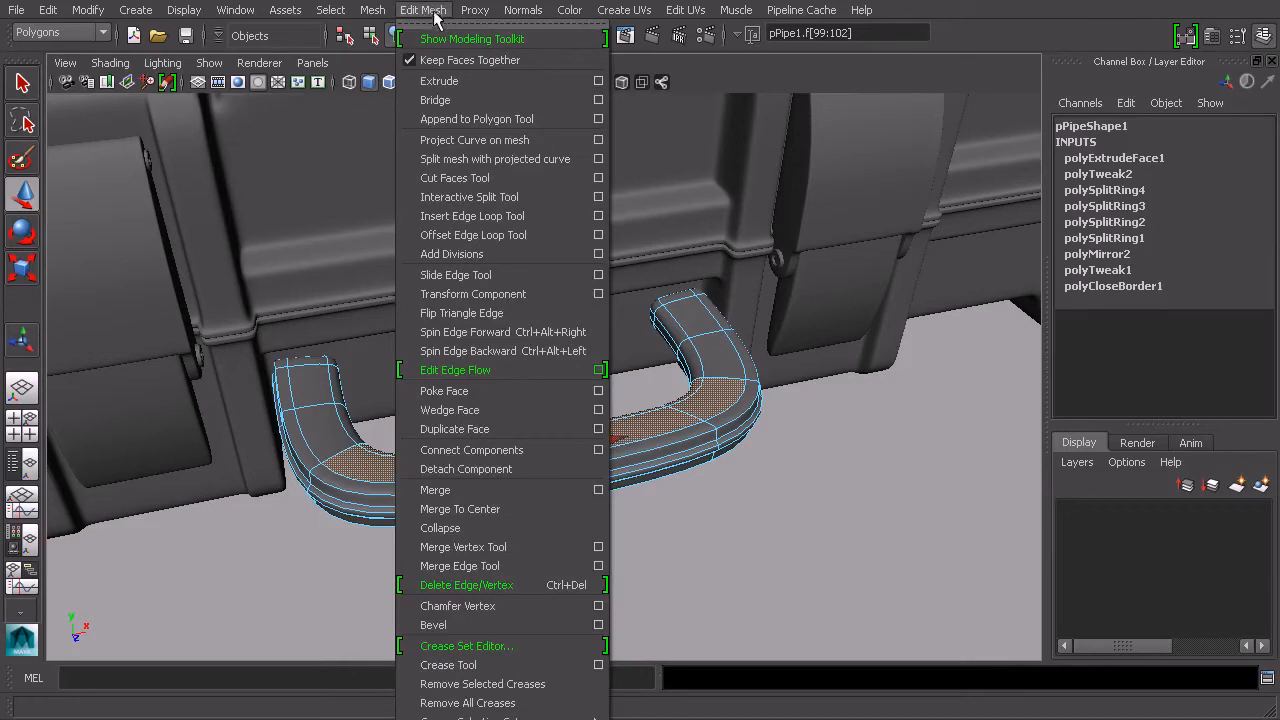
click(476, 429)
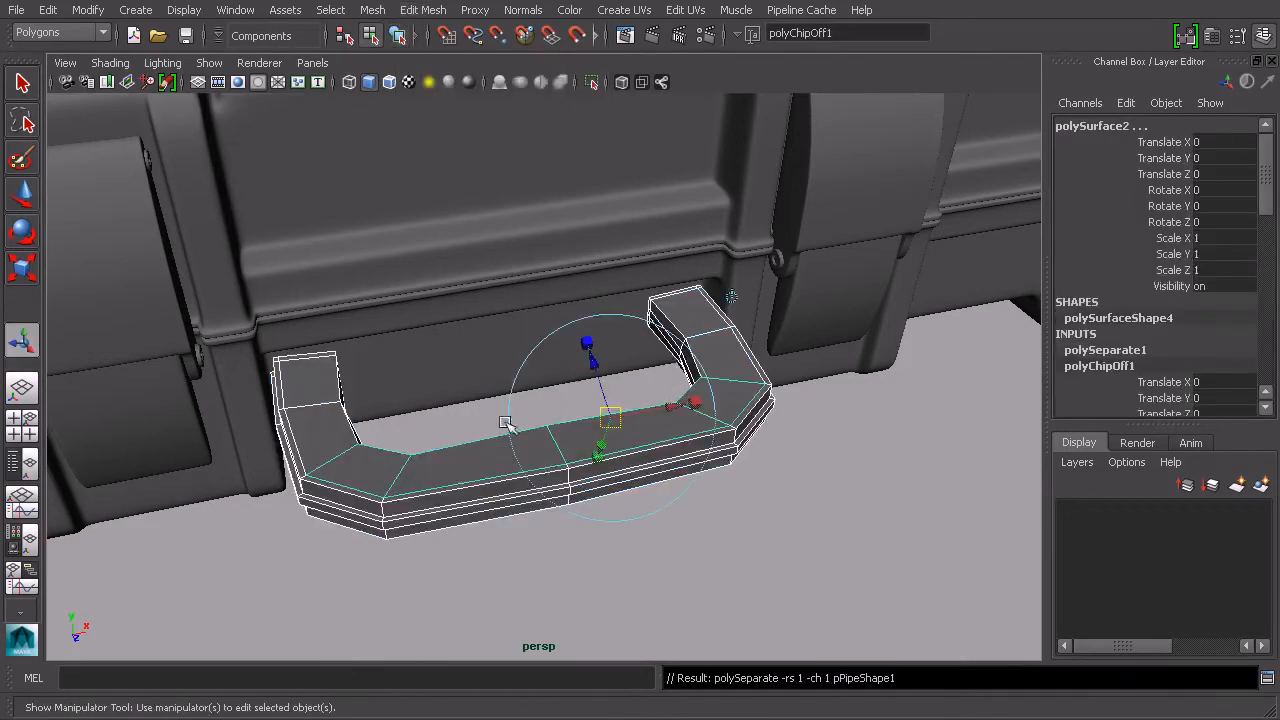
Step: Return to object selection mode and select the separated handle geometry
alt+drag(724, 394, 588, 421)
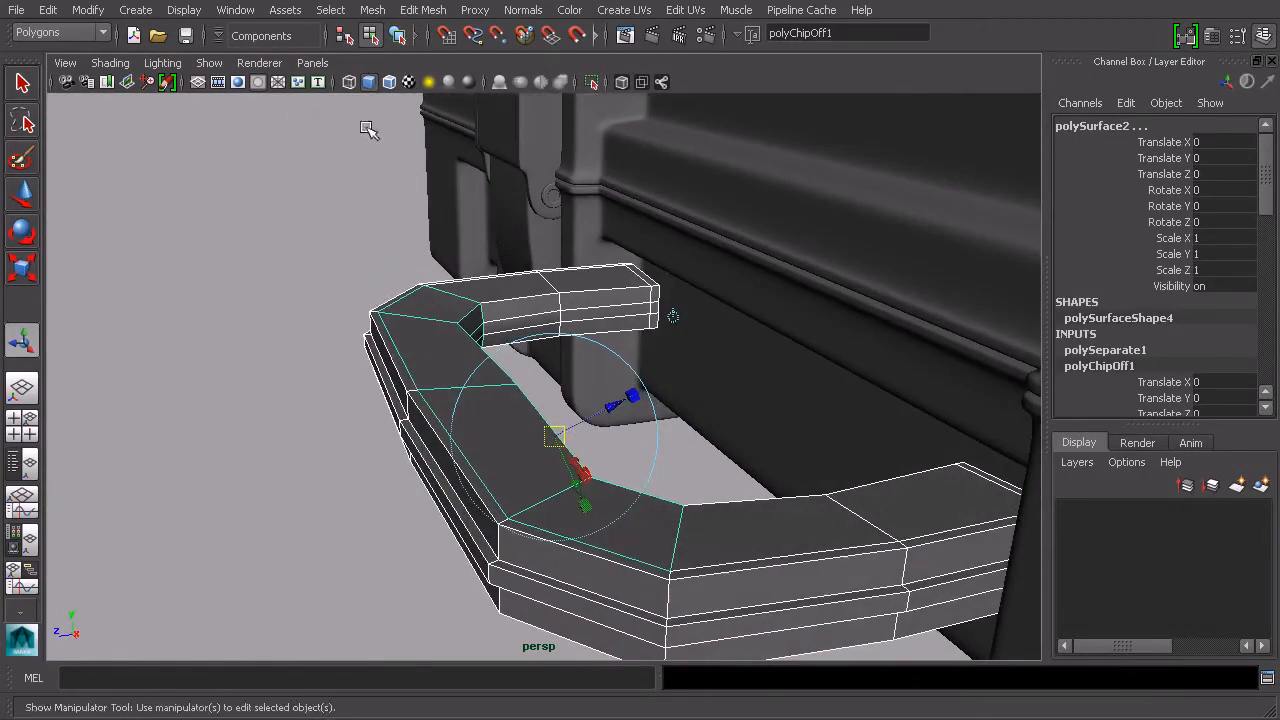
click(397, 35)
click(275, 260)
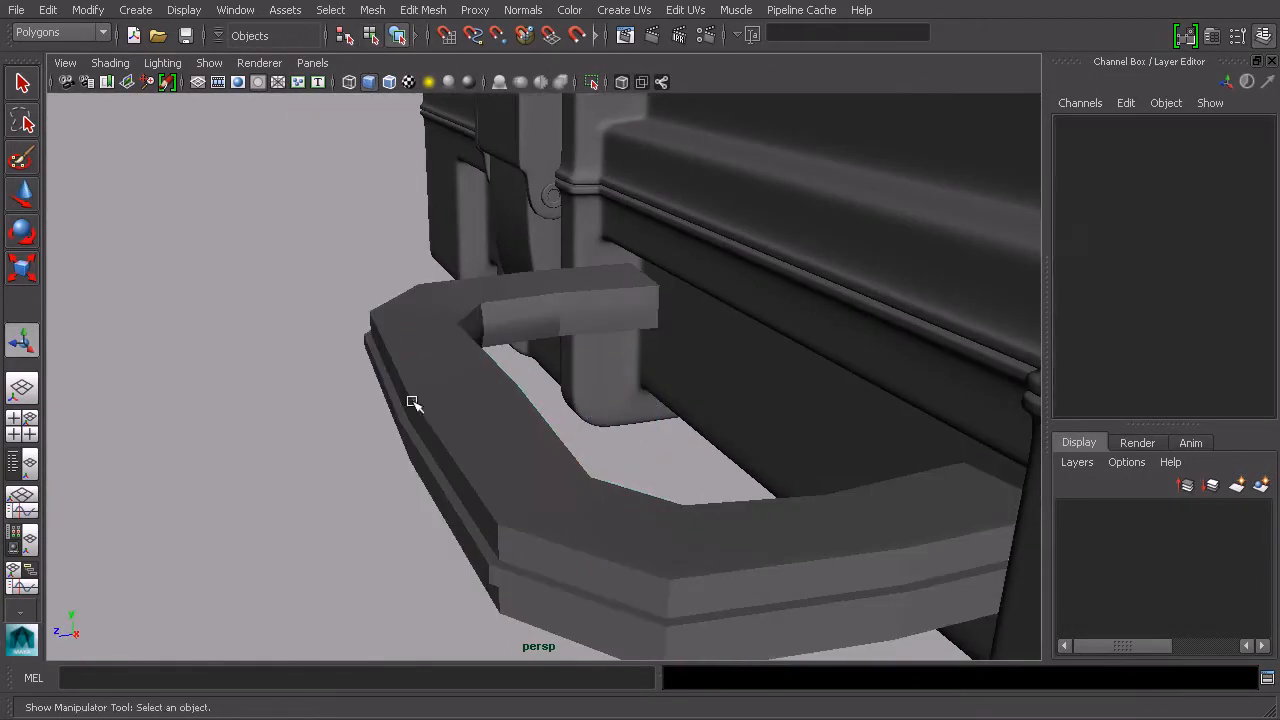
drag(412, 400, 413, 404)
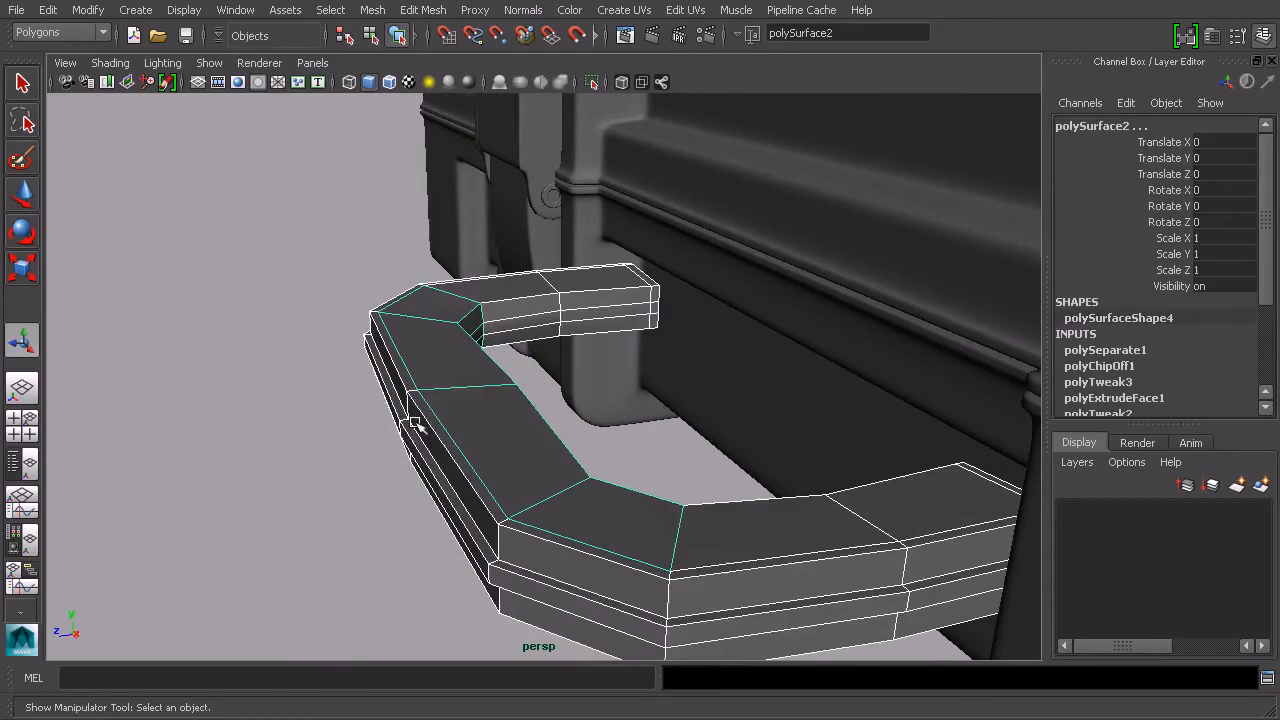
click(528, 404)
Step: Open the Outliner and delete the construction history of polySurface1 and polySurface2 inside the pPipe1 group
click(235, 9)
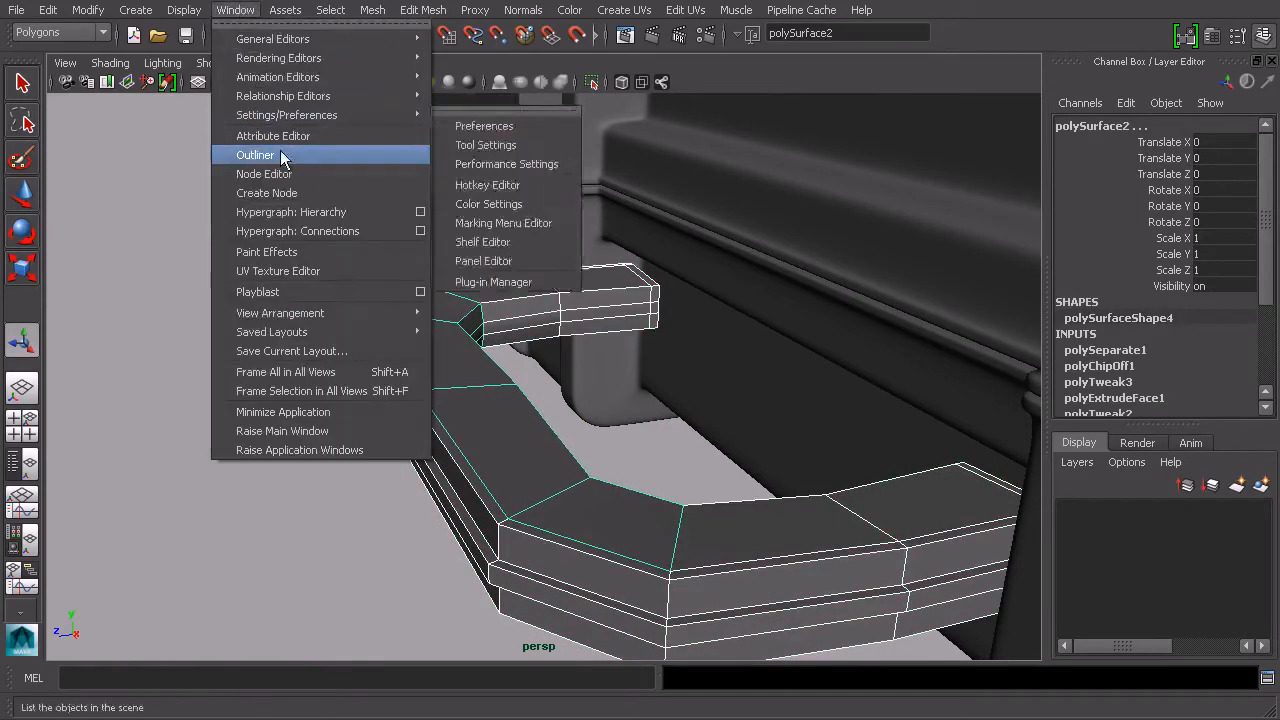
click(257, 154)
click(757, 267)
click(848, 308)
shift+click(620, 457)
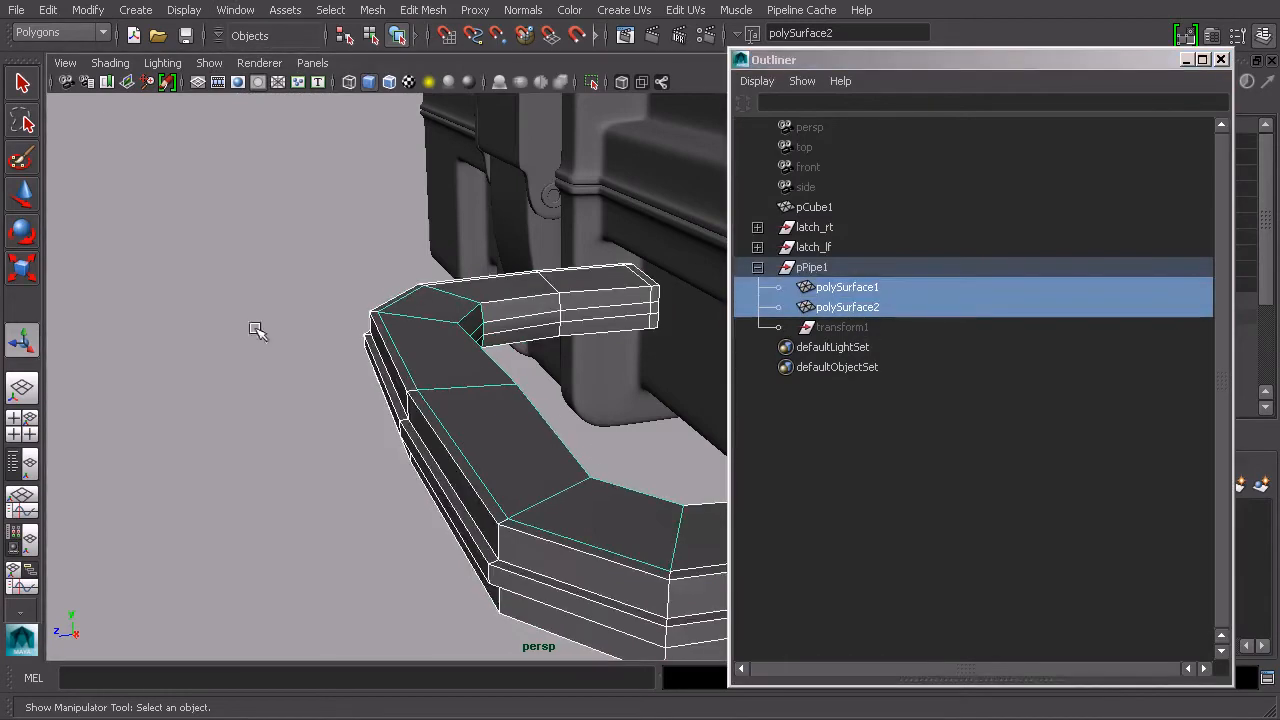
click(48, 10)
mouse_move(140, 218)
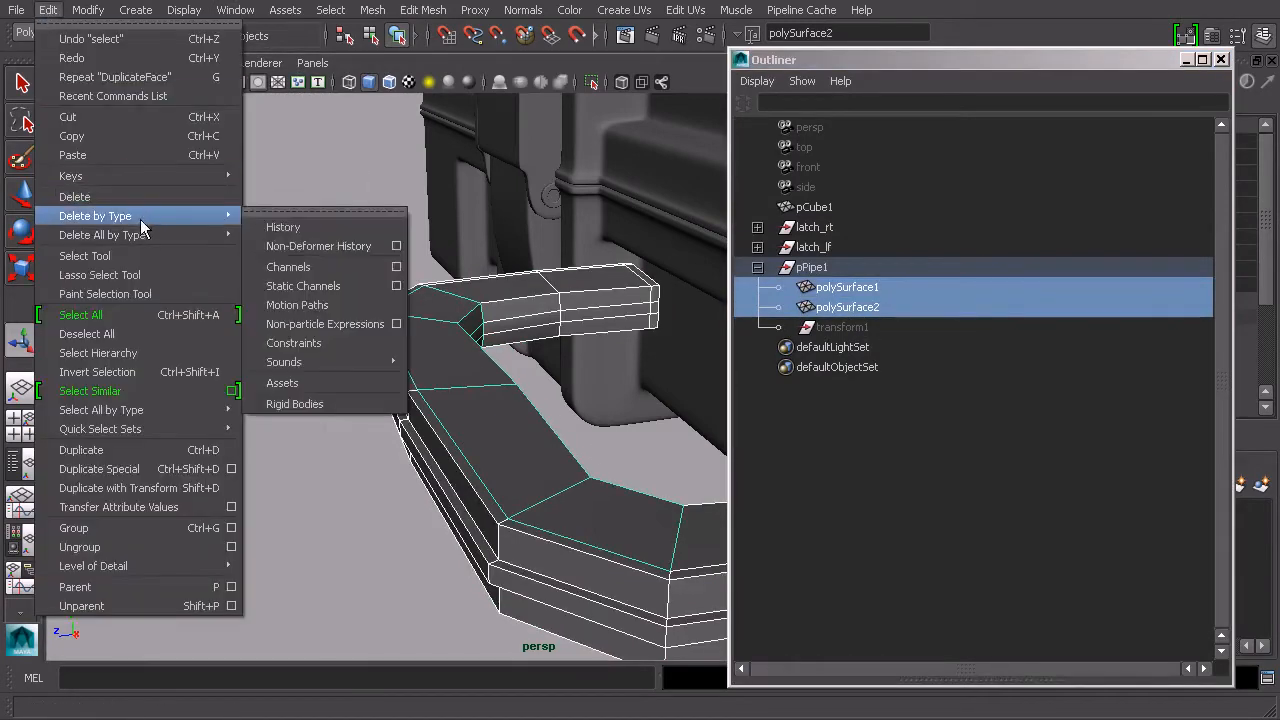
click(294, 224)
Step: Move polySurface1 and polySurface2 out of pPipe1 to the scene's root level and delete the empty group
alt+drag(514, 309, 833, 312)
middle_drag(812, 303, 812, 301)
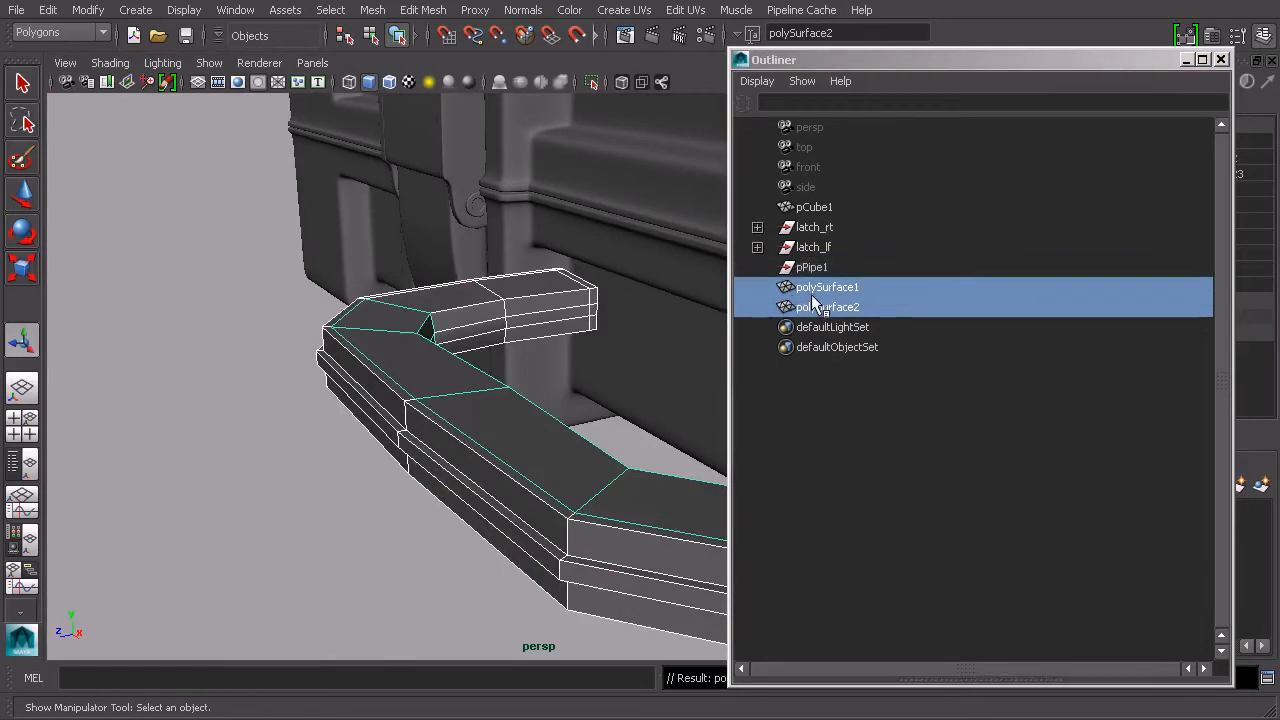
click(811, 267)
key(Delete)
Step: Show the handle body polySurface1 in smooth mesh preview and close the Outliner
mouse_move(528, 420)
alt+mouse_down()
mouse_move(477, 497)
mouse_move(474, 414)
mouse_move(520, 400)
alt+mouse_up()
click(466, 505)
key(3)
click(1221, 59)
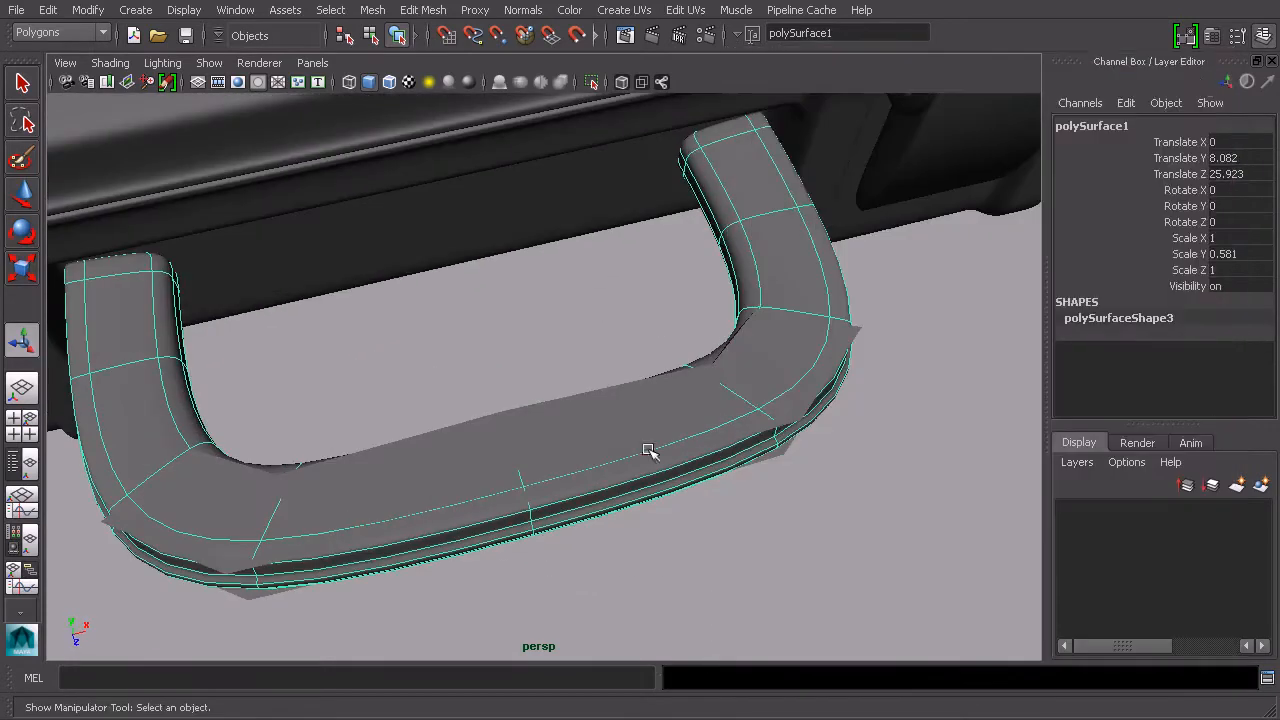
Step: Smooth the duplicated grip strip polySurface2 exponentially with 1 division level
click(684, 375)
alt+drag(871, 337, 660, 378)
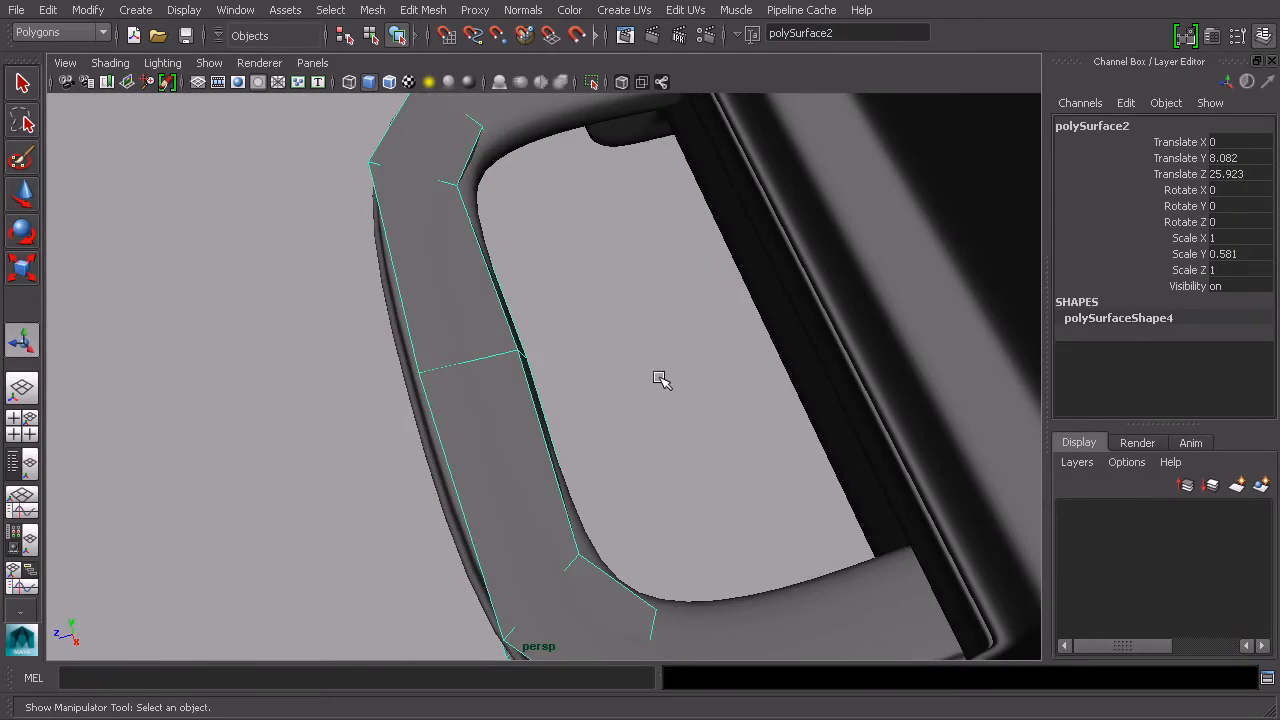
alt+drag(558, 250, 410, 403)
alt+drag(494, 398, 534, 314)
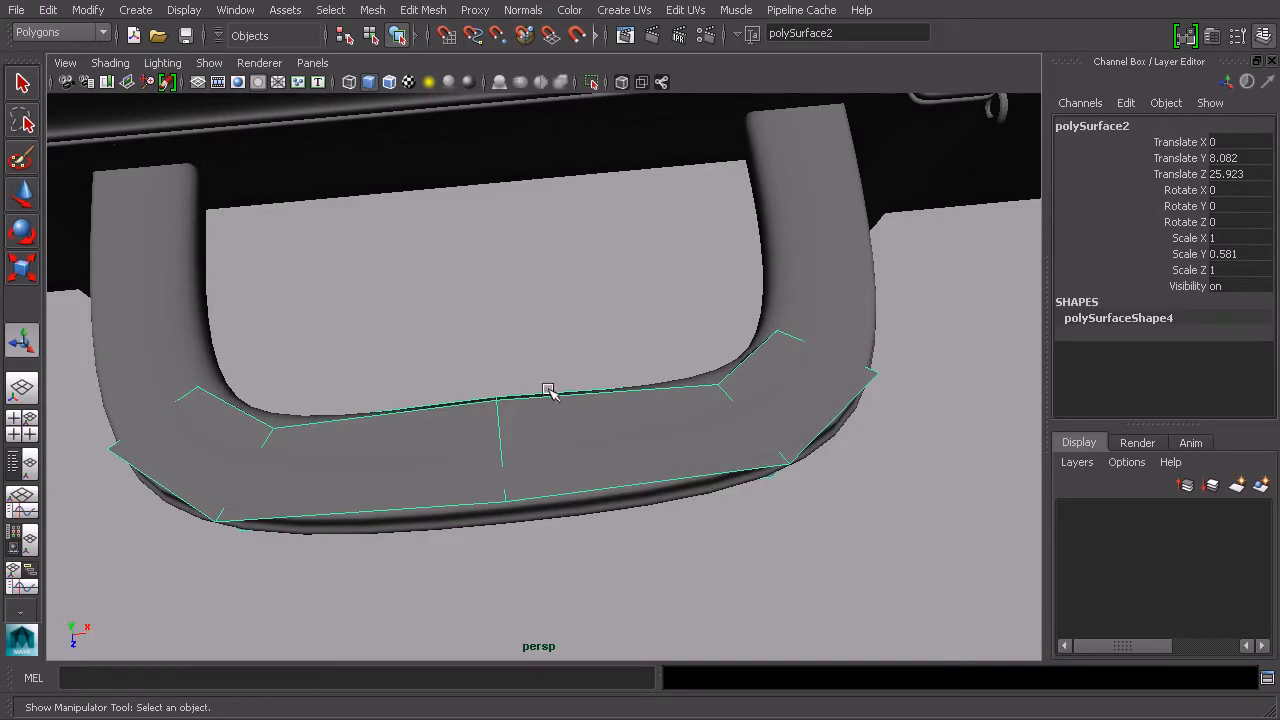
click(419, 12)
mouse_move(380, 16)
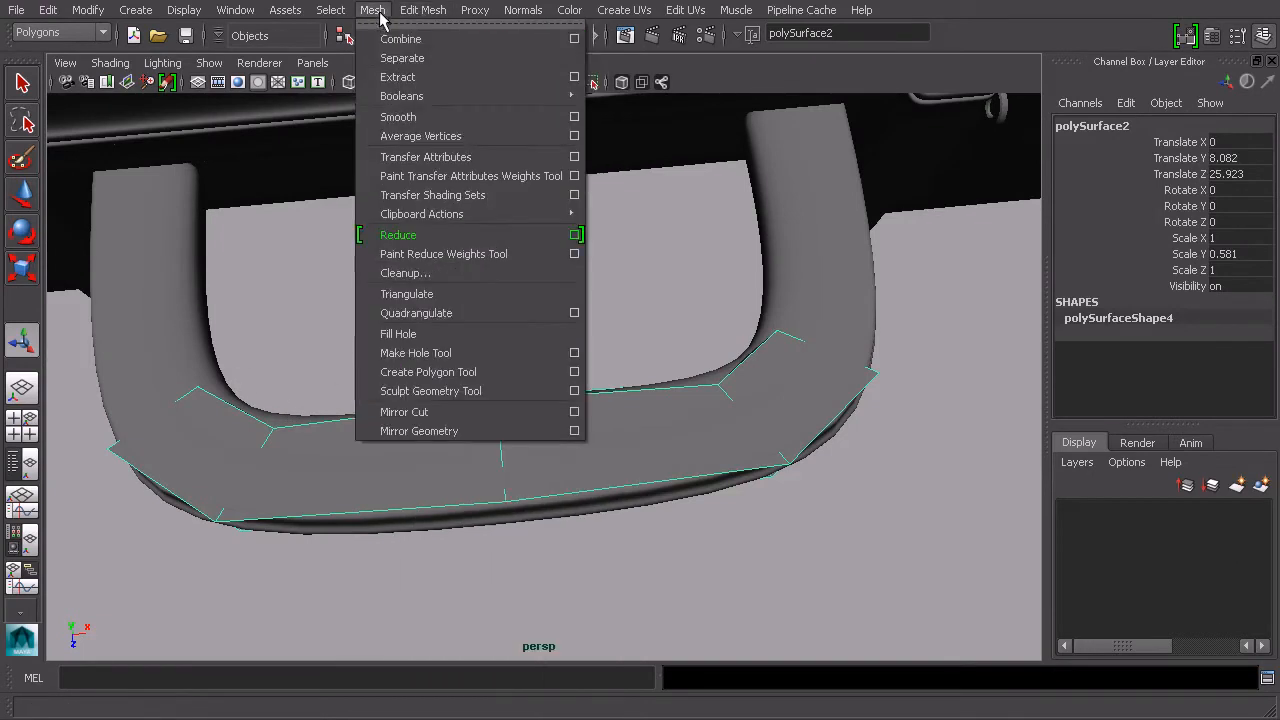
click(574, 117)
drag(797, 163, 937, 32)
click(766, 93)
click(780, 130)
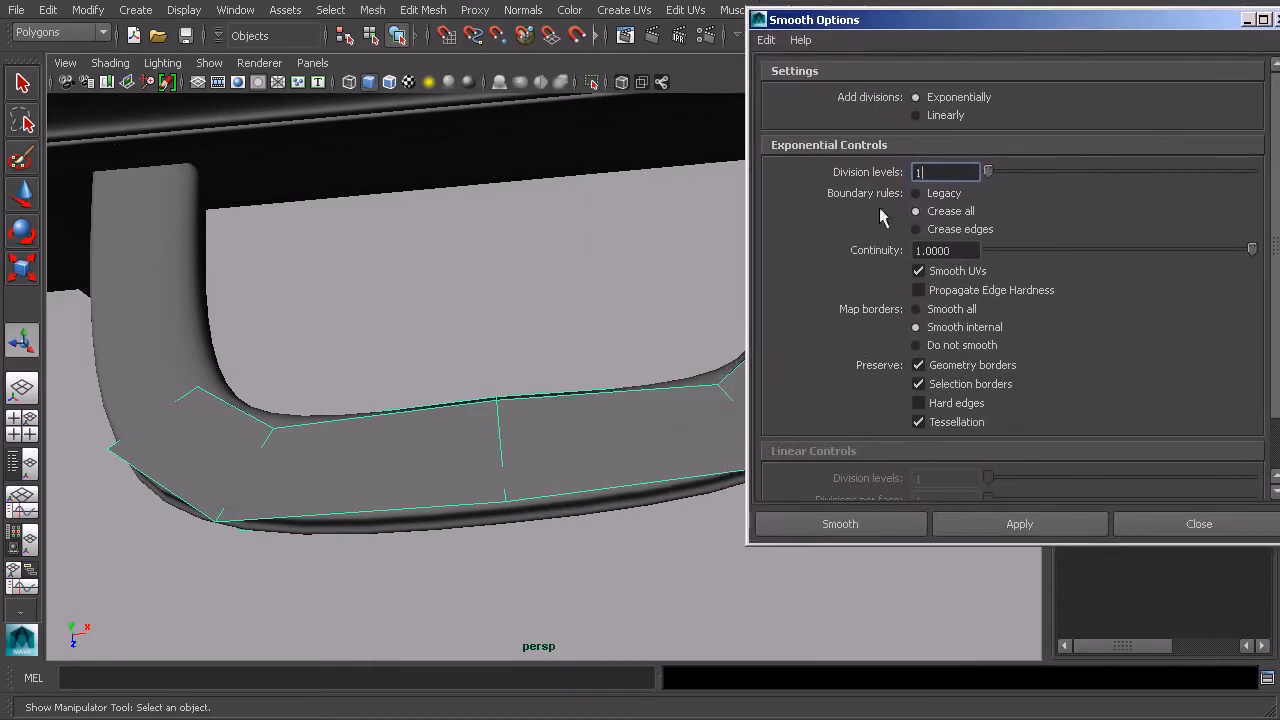
click(841, 526)
alt+drag(814, 461, 800, 418)
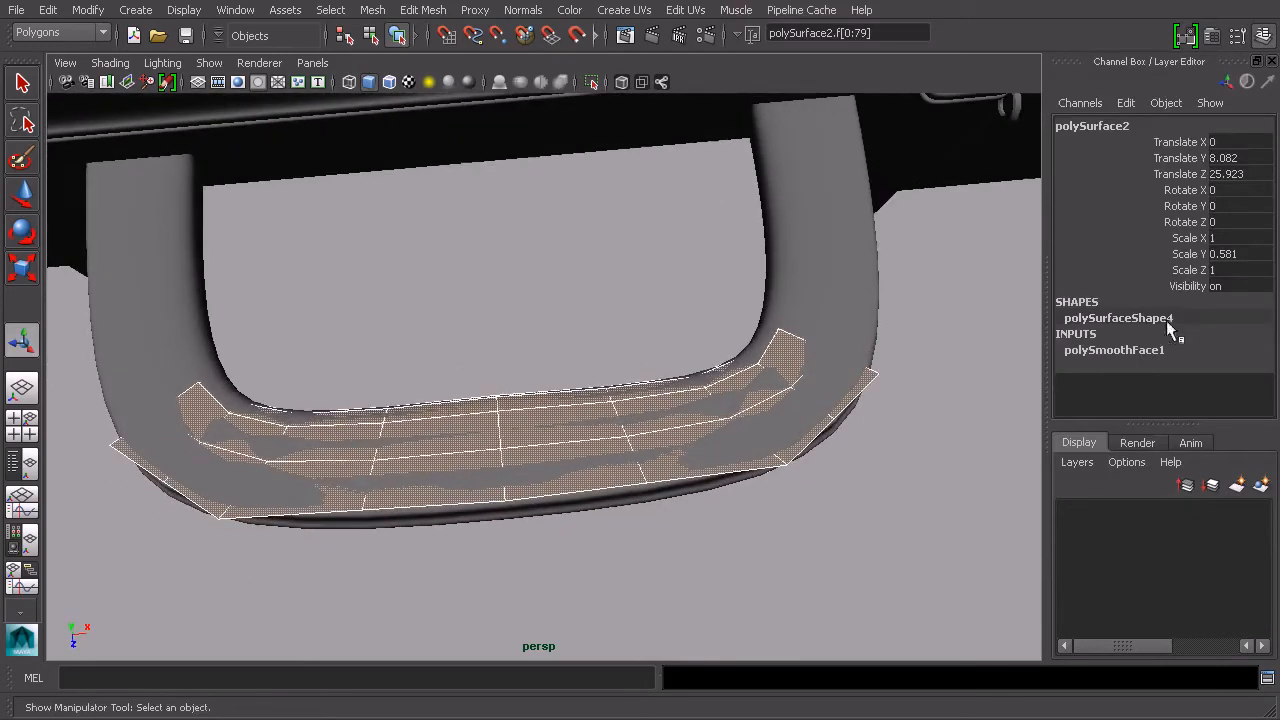
Step: Set the Divisions of the grip strip's polySmoothFace1 node to 2
click(1111, 353)
drag(1268, 262, 1267, 310)
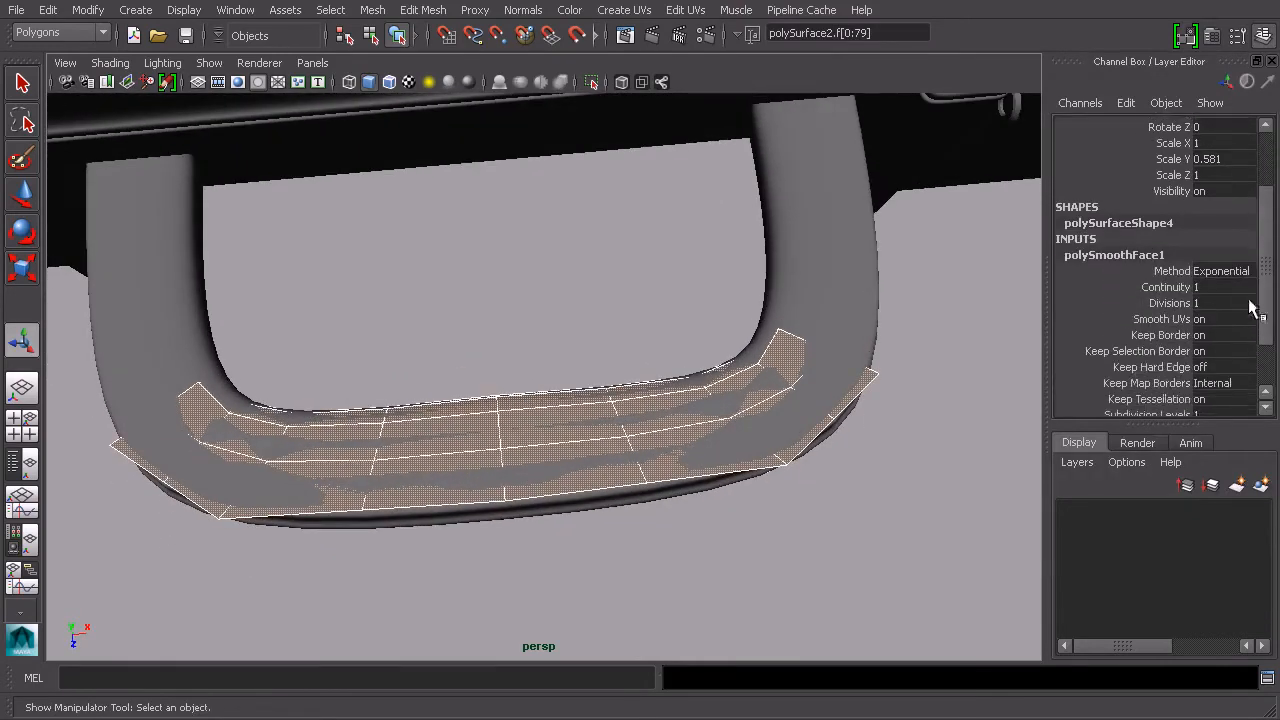
click(1165, 304)
middle_drag(987, 316, 995, 318)
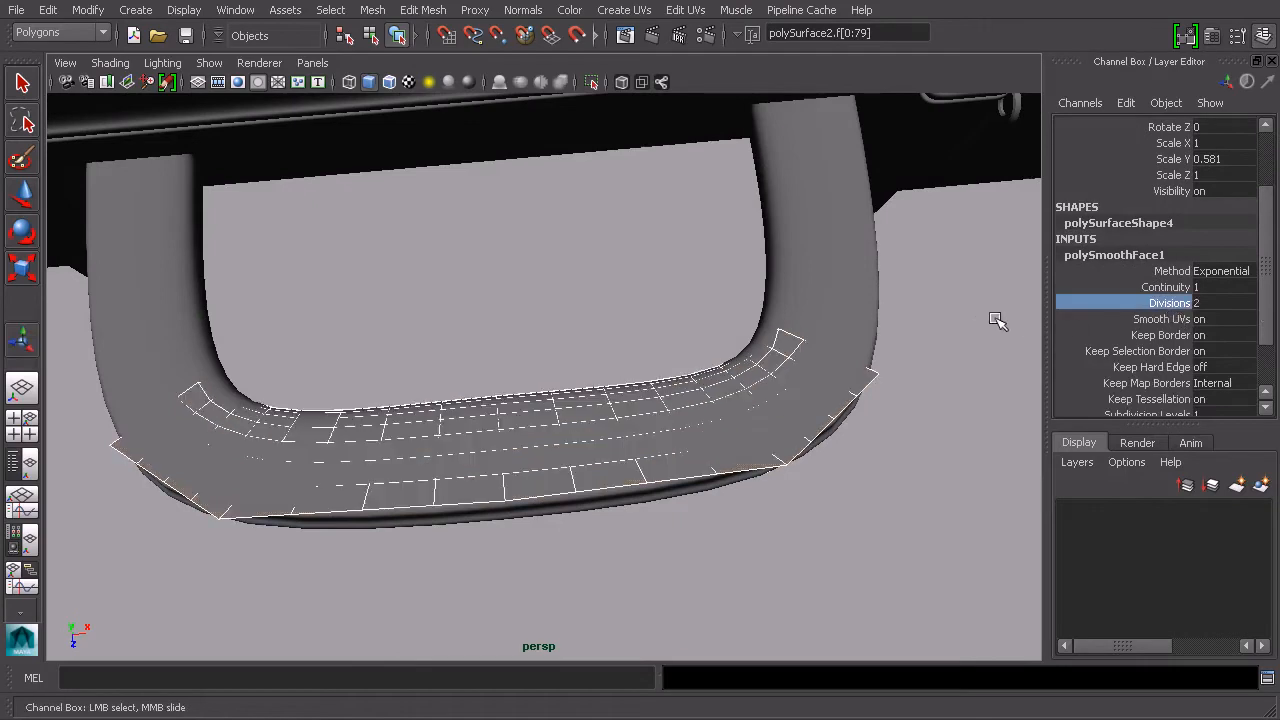
click(995, 319)
alt+drag(790, 422, 872, 446)
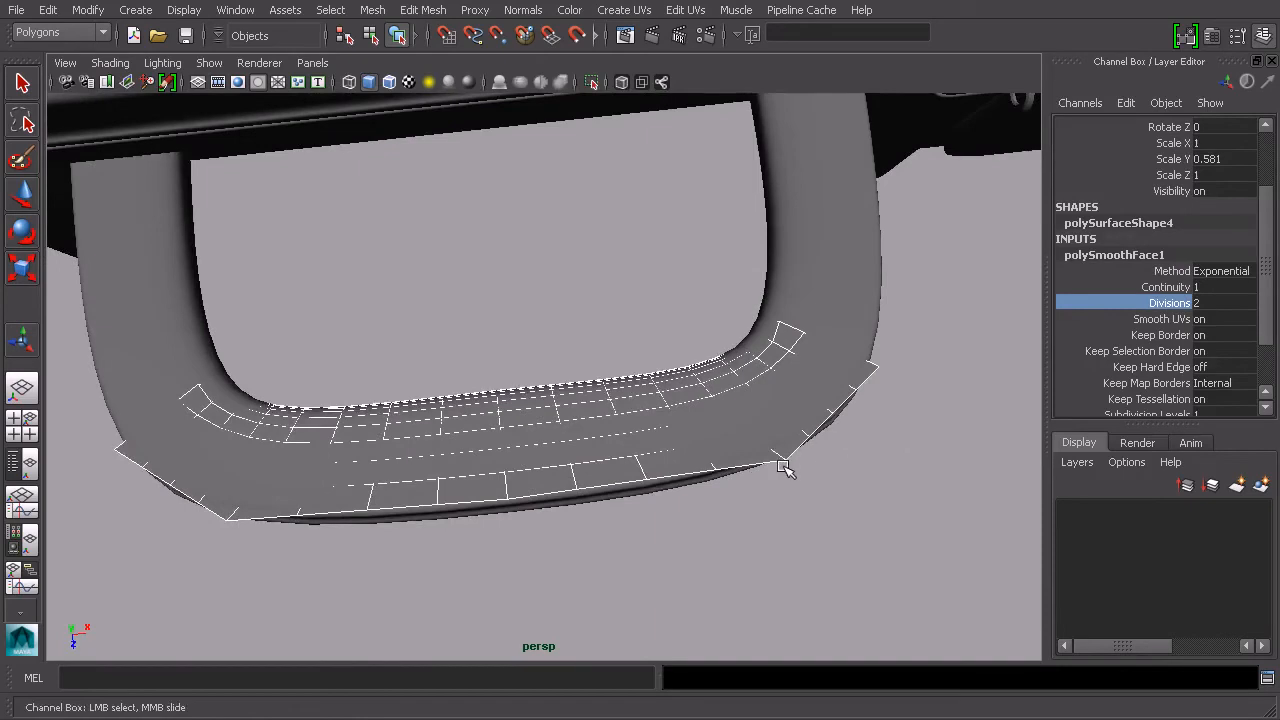
Step: Turn off Keep Border on the grip strip's smooth node so its outline follows the handle's curve
drag(1268, 318, 1264, 360)
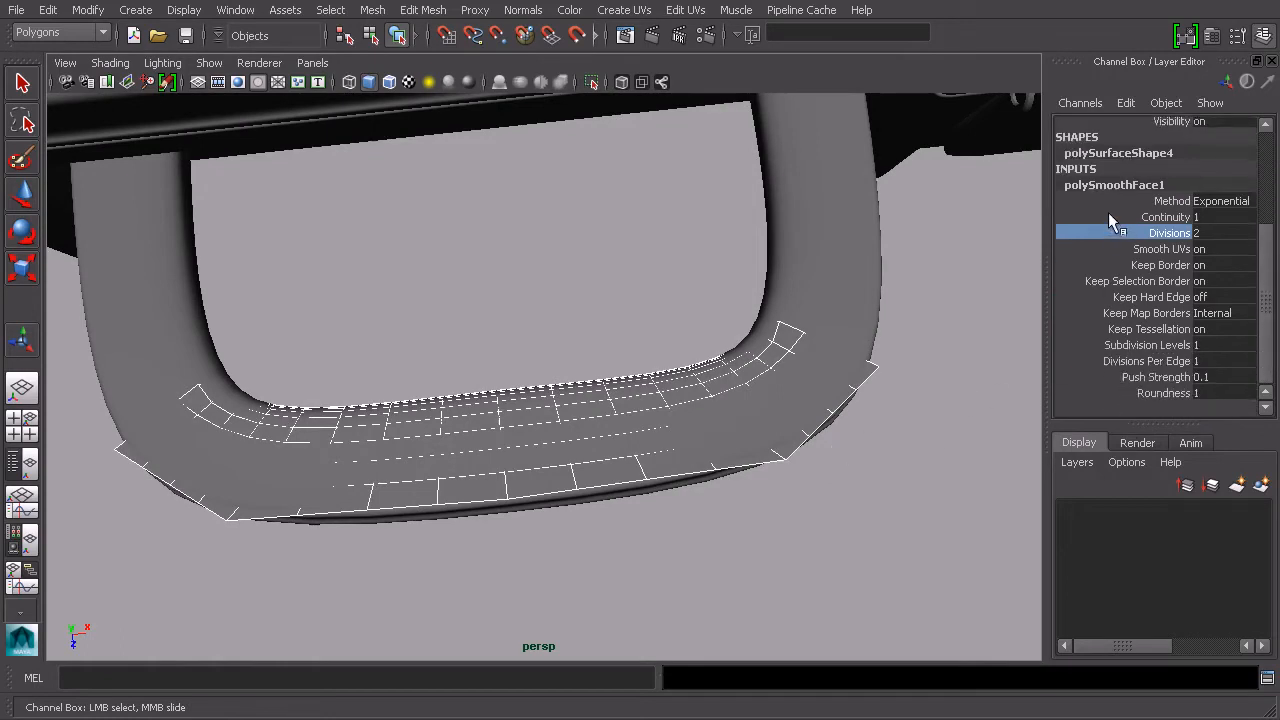
key(t)
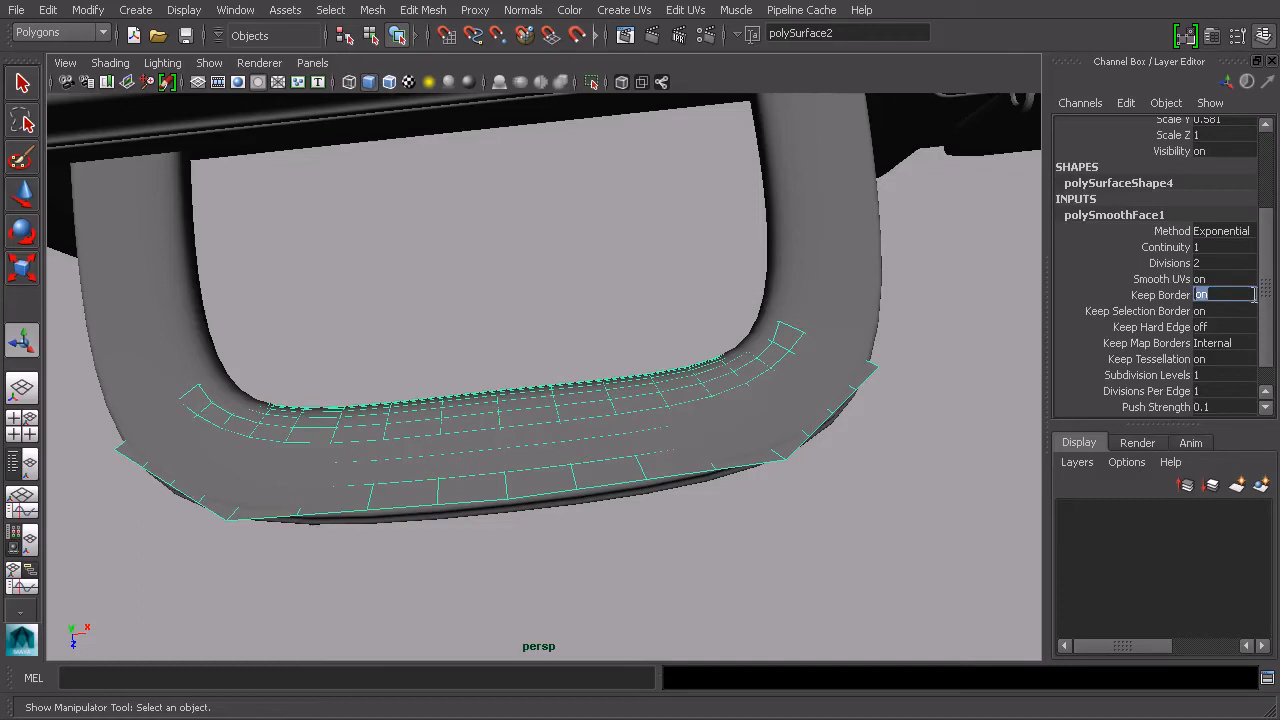
key(Return)
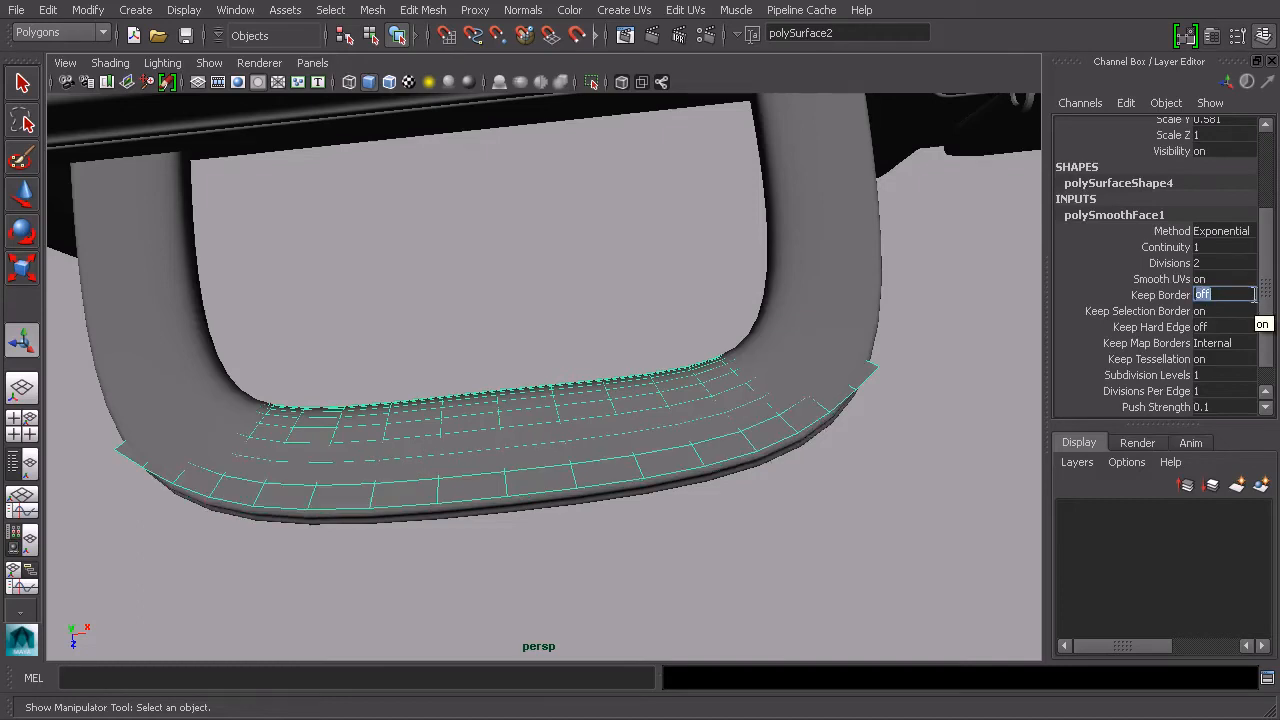
alt+drag(866, 403, 890, 420)
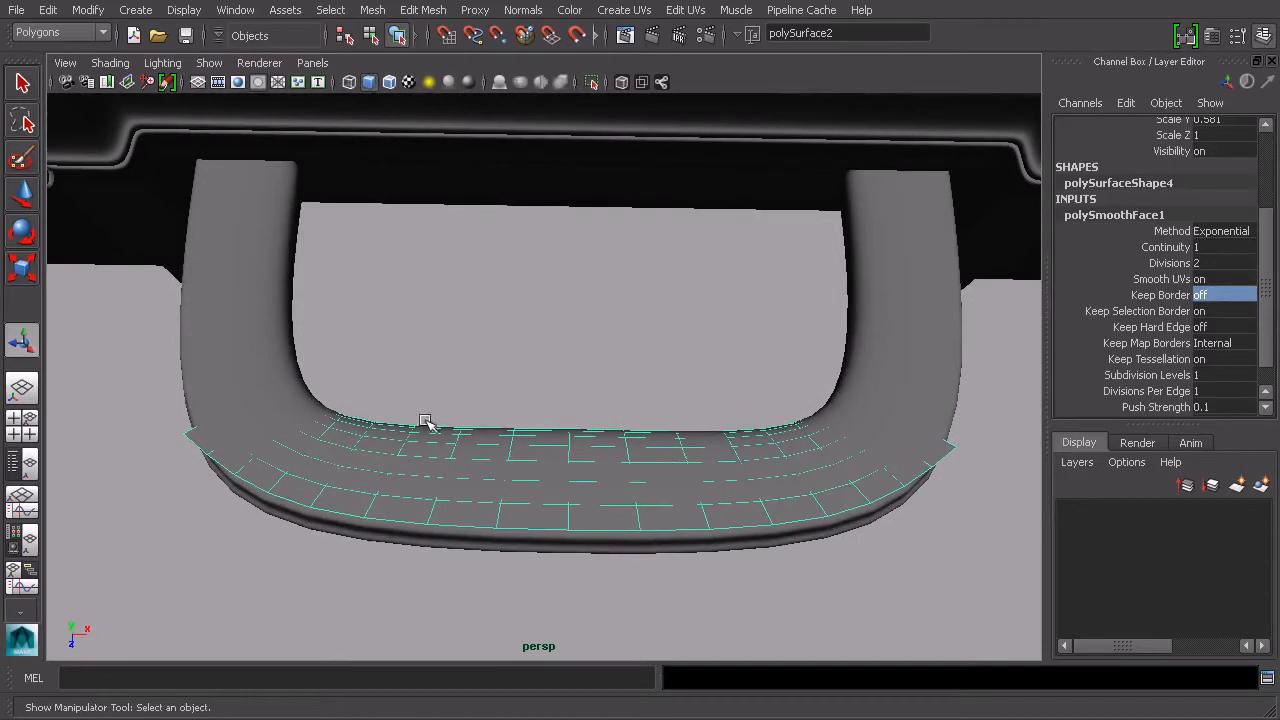
Step: In wireframe display, delete the overhanging rows of faces at the grip strip's end on the negative X side
alt+drag(312, 460, 515, 415)
right_drag(622, 506, 618, 564)
click(436, 511)
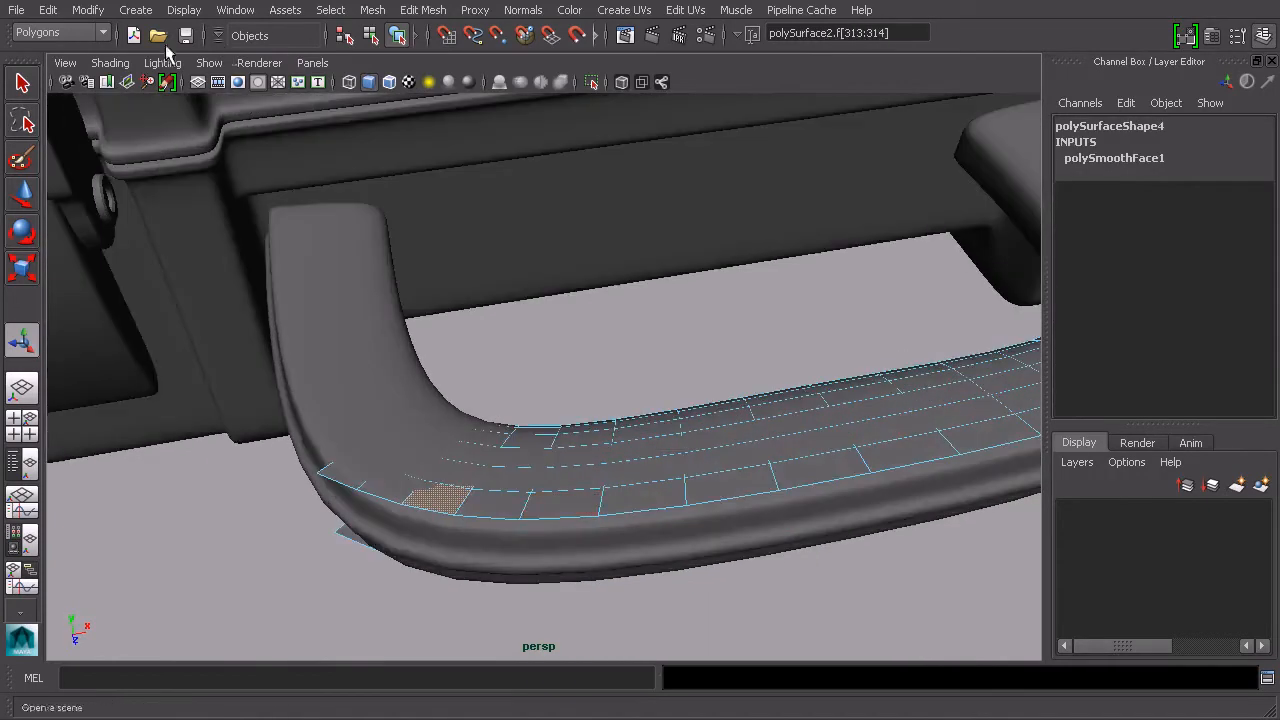
click(110, 62)
click(114, 88)
alt+drag(580, 345, 575, 421)
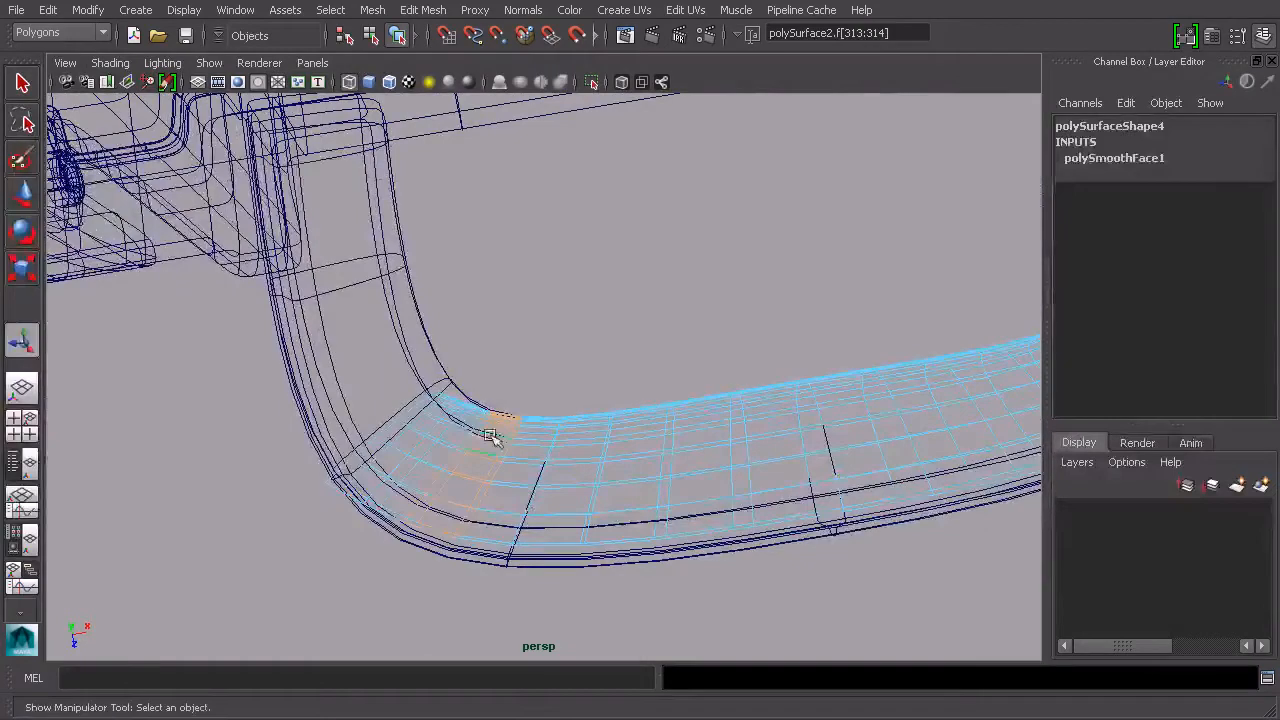
key(Delete)
click(441, 454)
key(Delete)
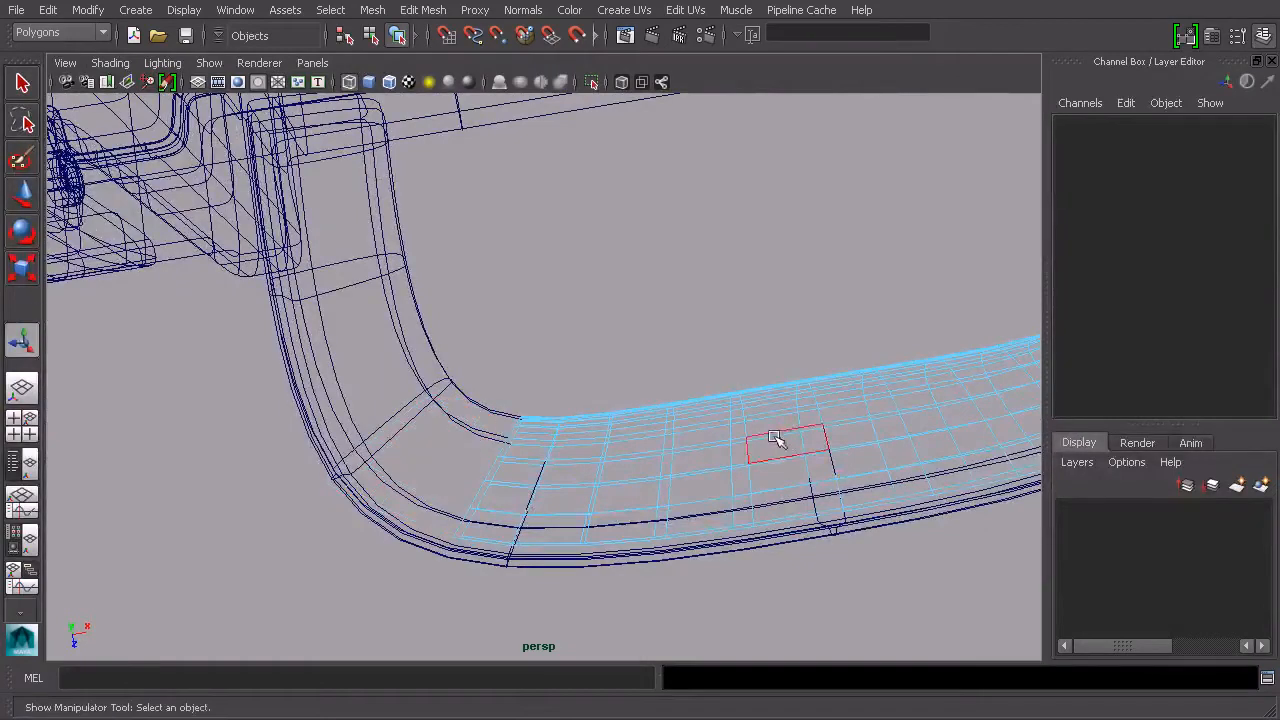
Step: Delete the matching rows of faces at the grip strip's opposite end, on the positive X side
alt+drag(850, 412, 660, 440)
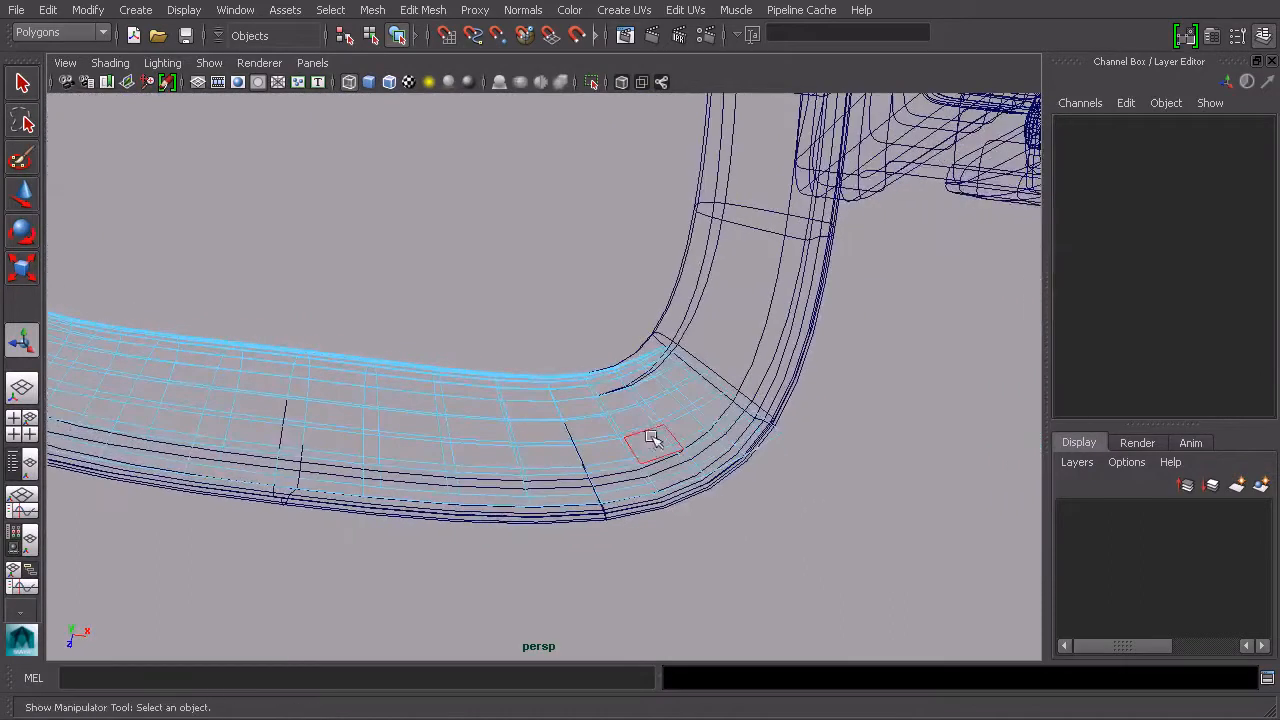
click(641, 440)
click(666, 443)
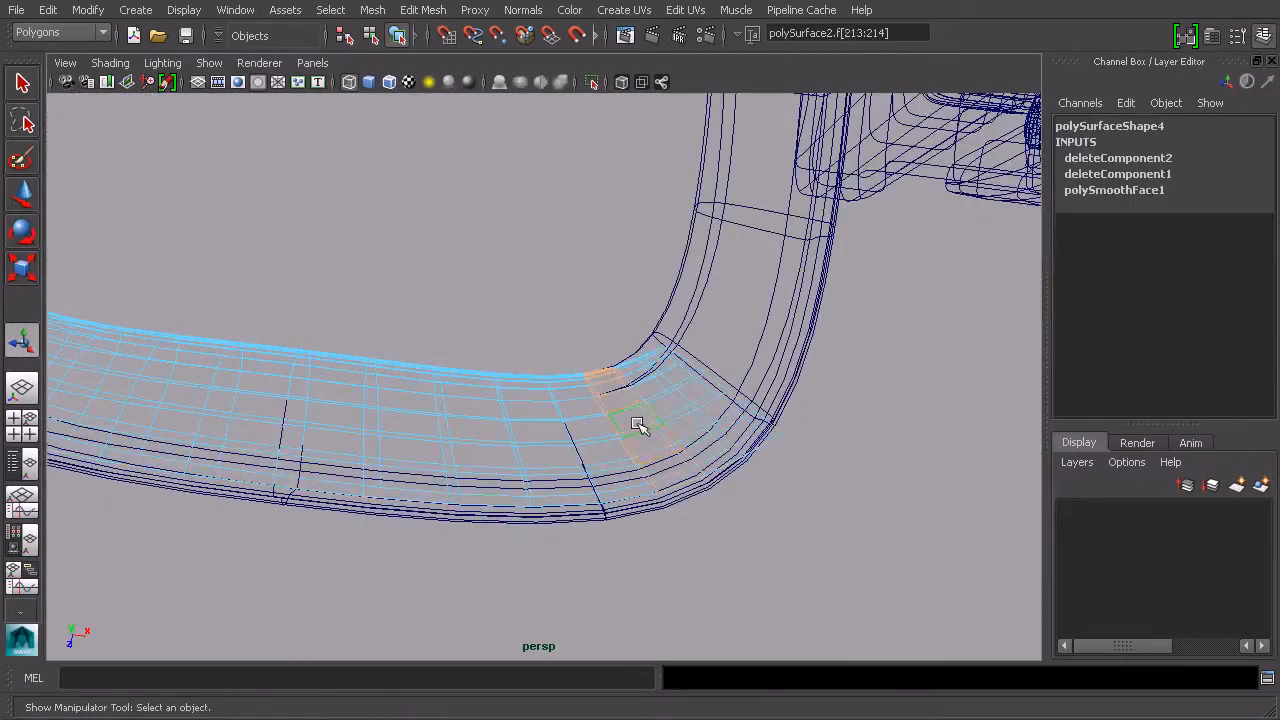
key(Delete)
double_click(668, 409)
key(Delete)
Step: Return the viewport to smooth shading for all objects and view the trimmed grip strip
alt+drag(640, 380, 450, 400)
alt+middle_drag(450, 400, 807, 283)
click(110, 62)
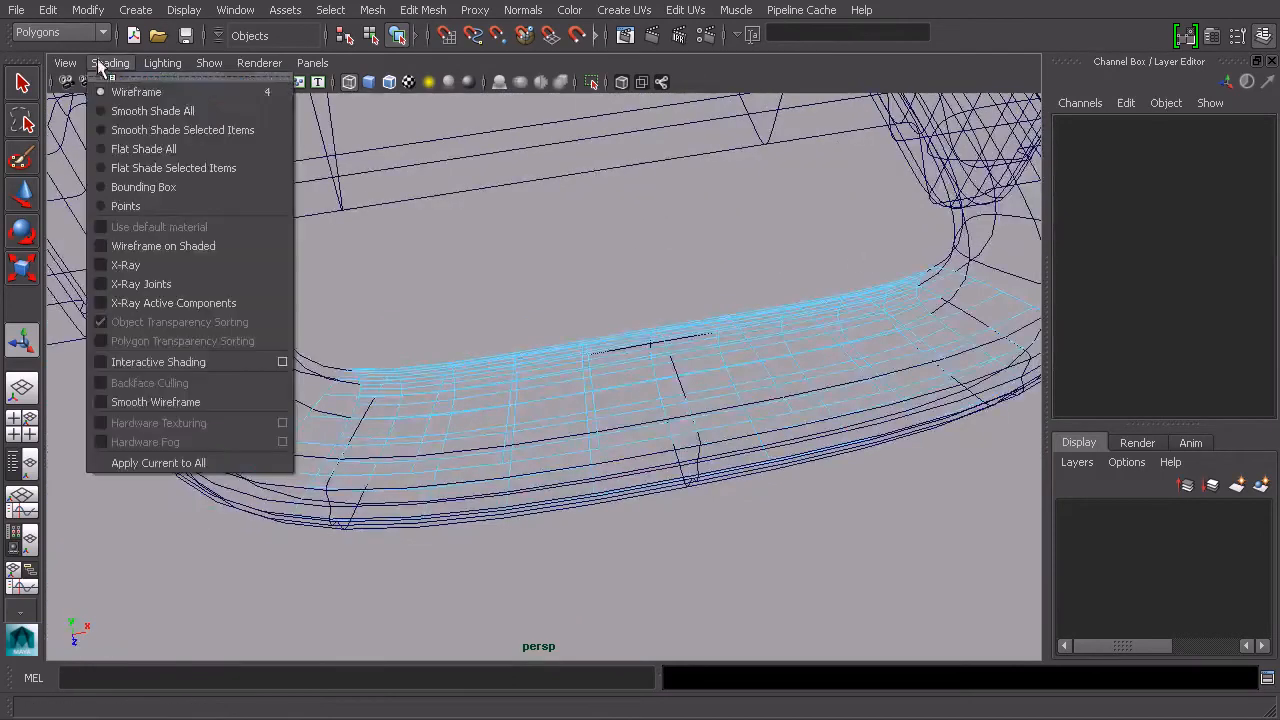
click(157, 109)
mouse_move(755, 327)
alt+mouse_down()
mouse_move(779, 327)
mouse_move(709, 329)
mouse_move(646, 366)
mouse_move(717, 361)
mouse_move(728, 373)
alt+mouse_up()
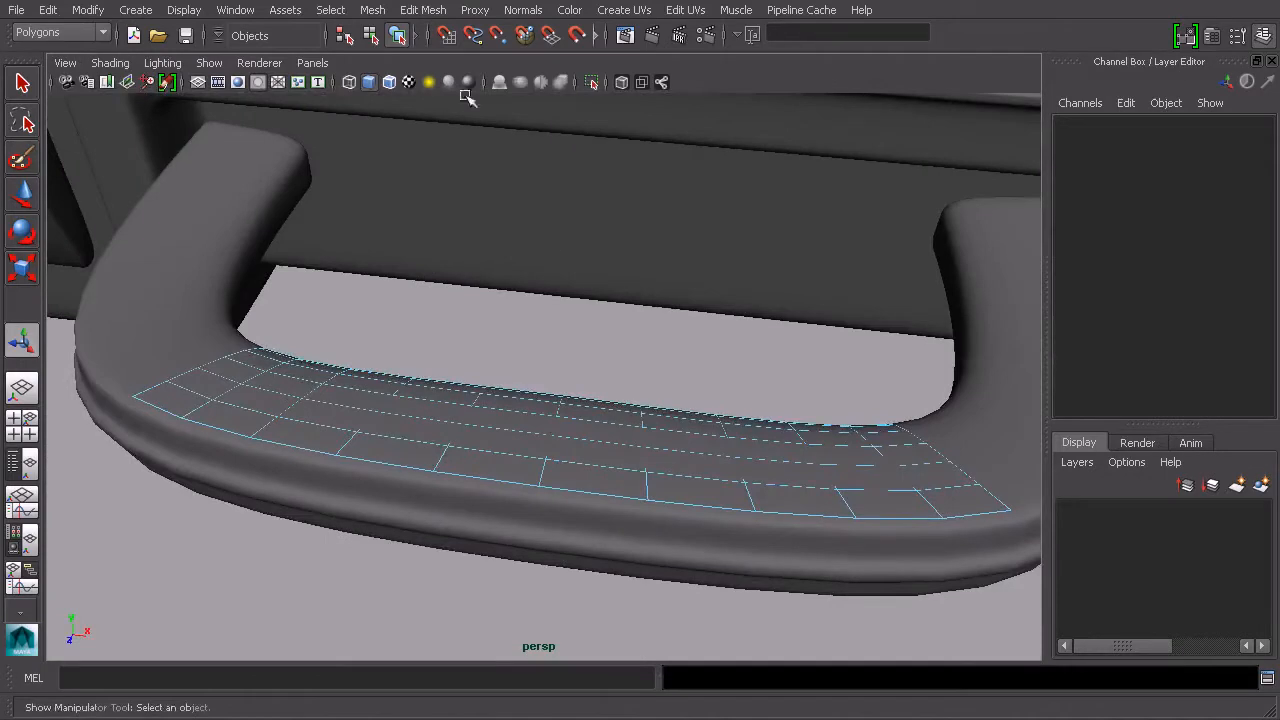
Step: Extrude all faces of the trimmed grip strip with a thickness of .1
click(371, 35)
click(397, 36)
alt+drag(575, 356, 690, 404)
click(430, 10)
click(439, 81)
alt+drag(737, 260, 768, 391)
click(790, 391)
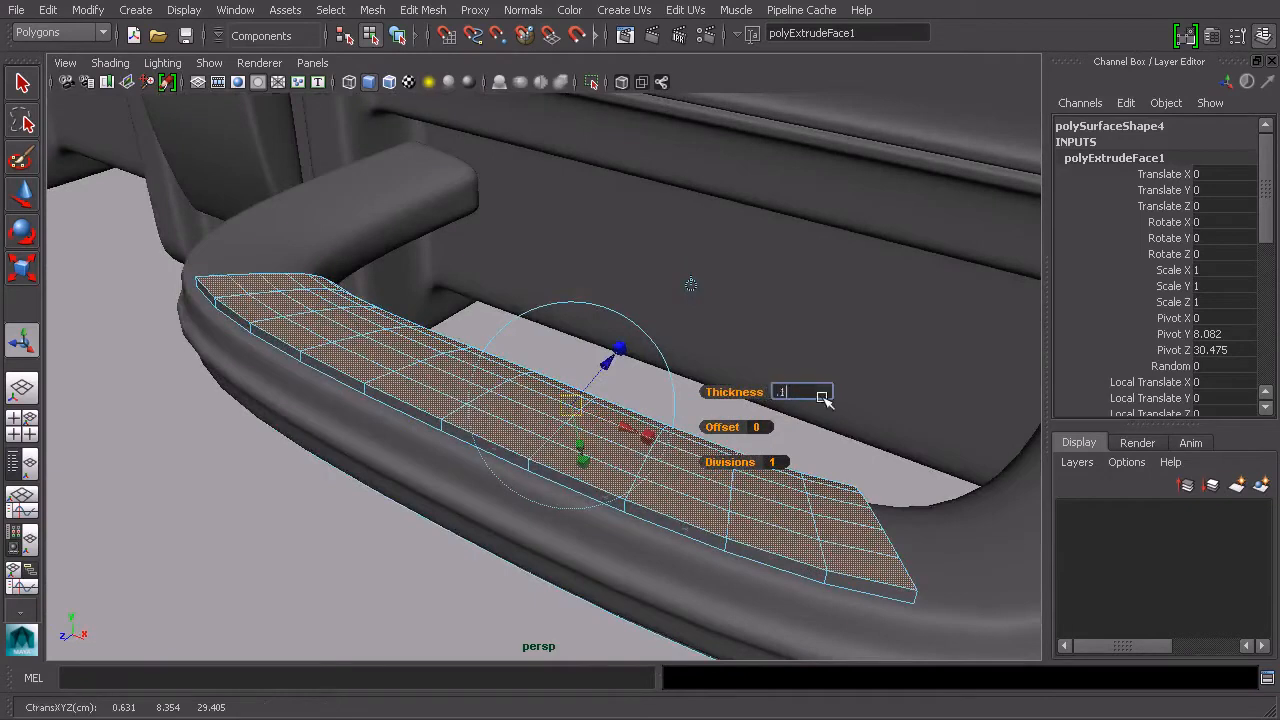
Step: Apply the grip strip's extrusion thickness of .1 and clear the face selection to view the result
key(Return)
click(283, 550)
alt+drag(371, 391, 510, 410)
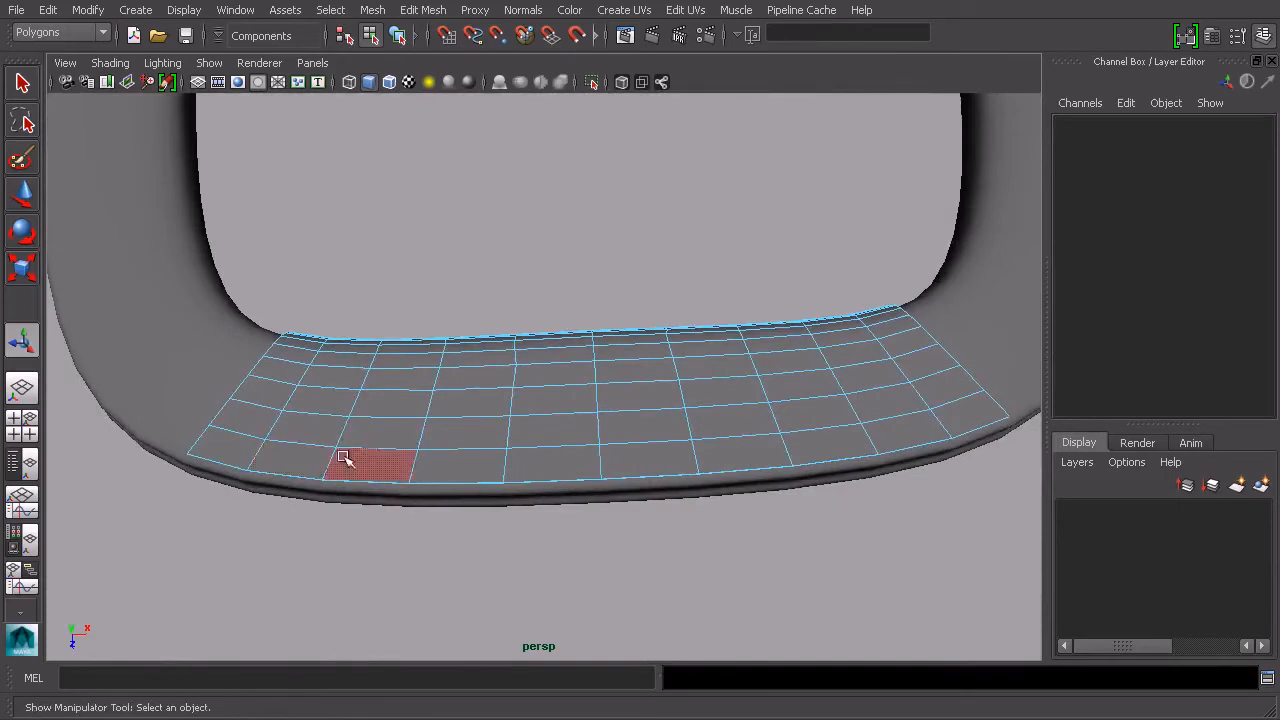
alt+drag(360, 417, 351, 353)
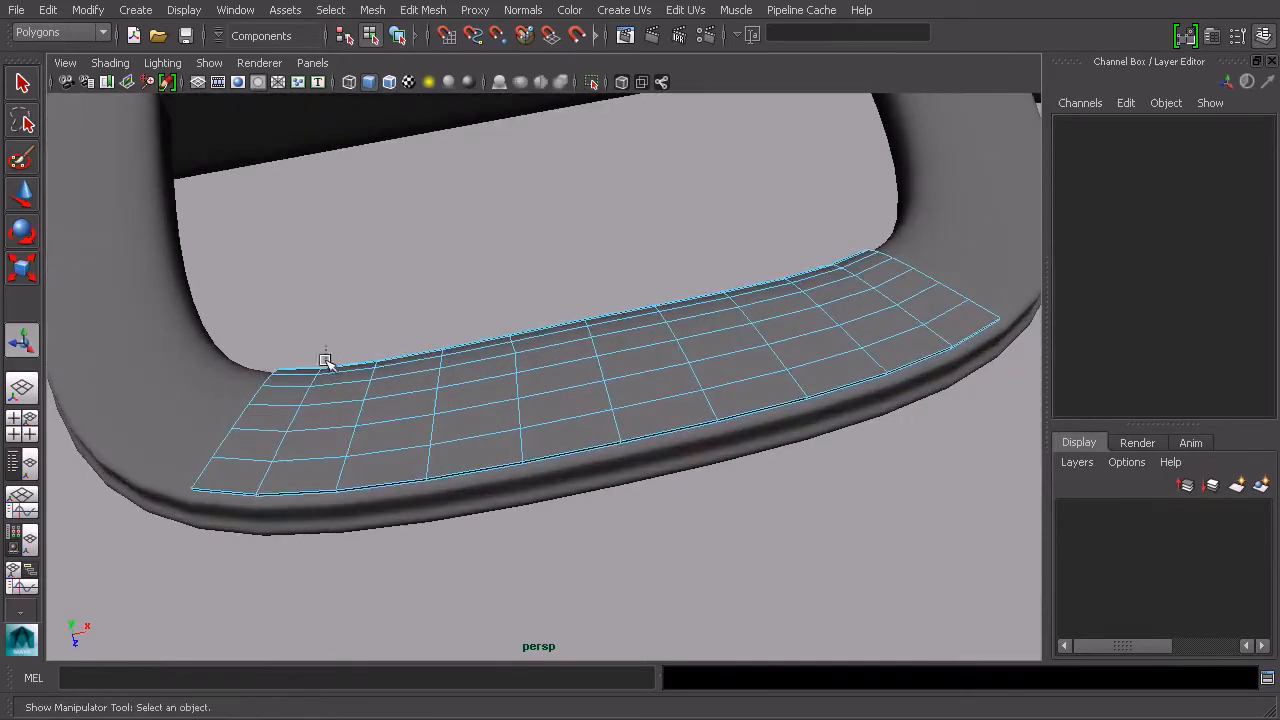
Step: Select the inner faces of the second face column at the strip's negative X end, leaving out the border faces
drag(322, 433, 372, 253)
shift+click(349, 277)
shift+click(351, 258)
ctrl+drag(220, 257, 429, 277)
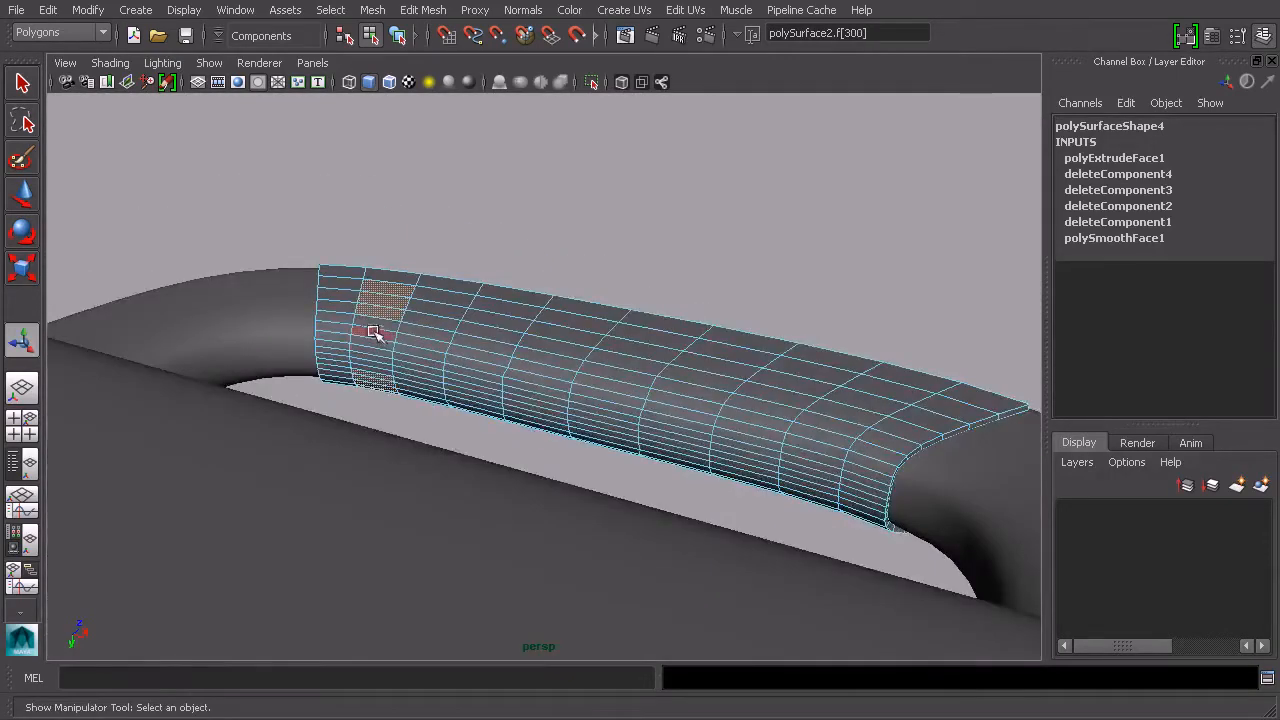
alt+drag(395, 332, 305, 296)
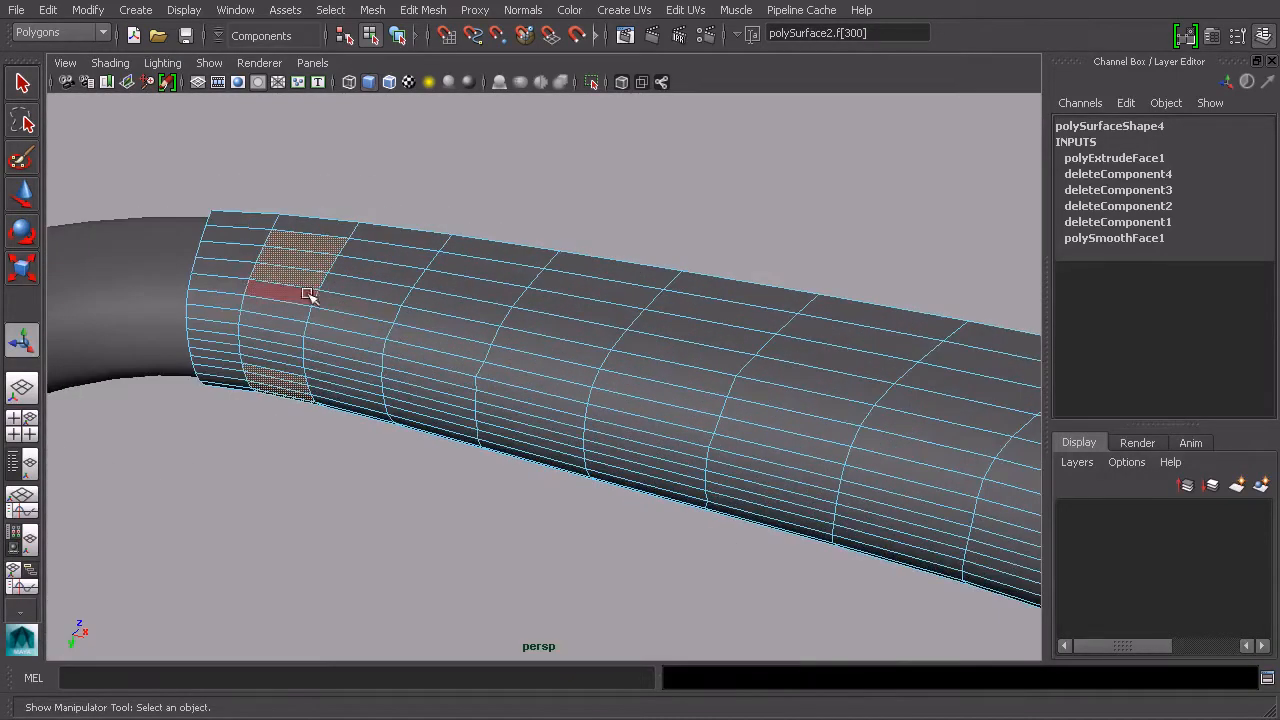
shift+click(278, 344)
mouse_move(463, 358)
alt+mouse_down()
mouse_move(520, 426)
mouse_move(449, 351)
alt+mouse_up()
shift+click(470, 385)
alt+drag(520, 301, 405, 528)
alt+drag(612, 512, 524, 478)
Step: In wireframe display, add the inner faces of every second column along the grip strip to the selection, excluding the border rows
click(110, 62)
click(120, 92)
shift+drag(461, 246, 534, 495)
alt+middle_drag(553, 428, 641, 426)
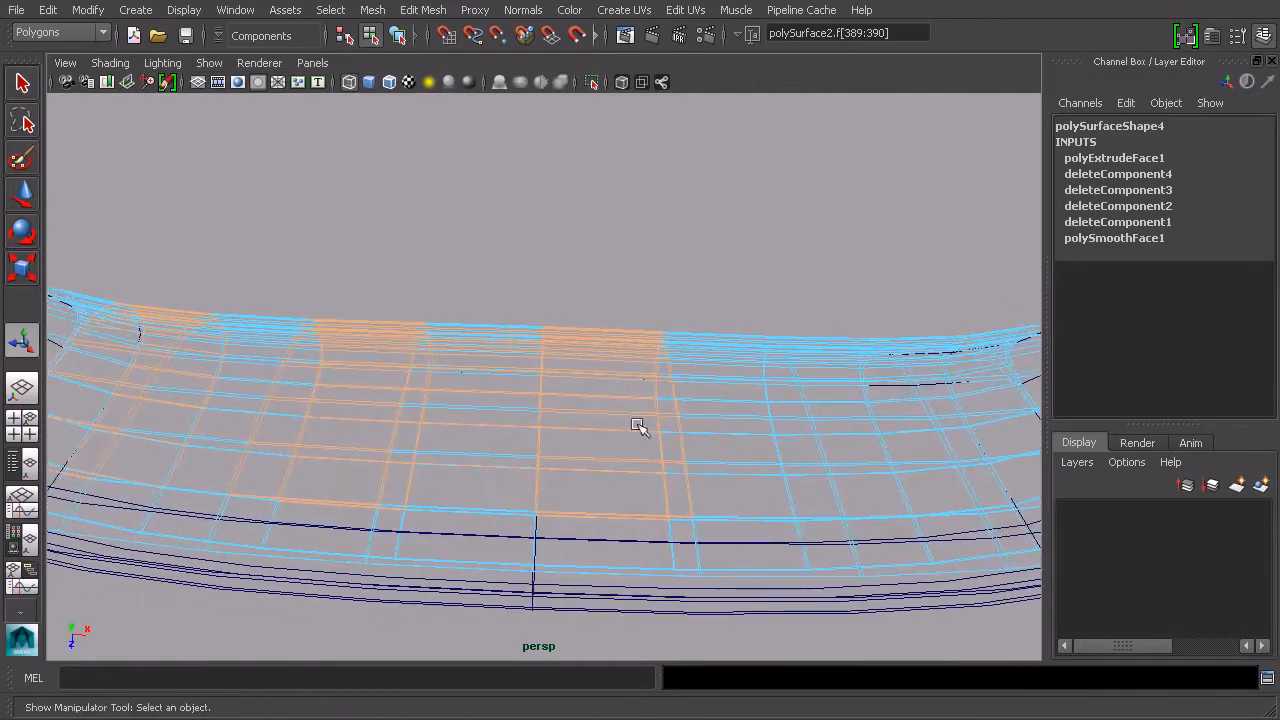
ctrl+drag(470, 392, 482, 456)
alt+middle_drag(688, 448, 508, 441)
alt+drag(508, 441, 590, 425)
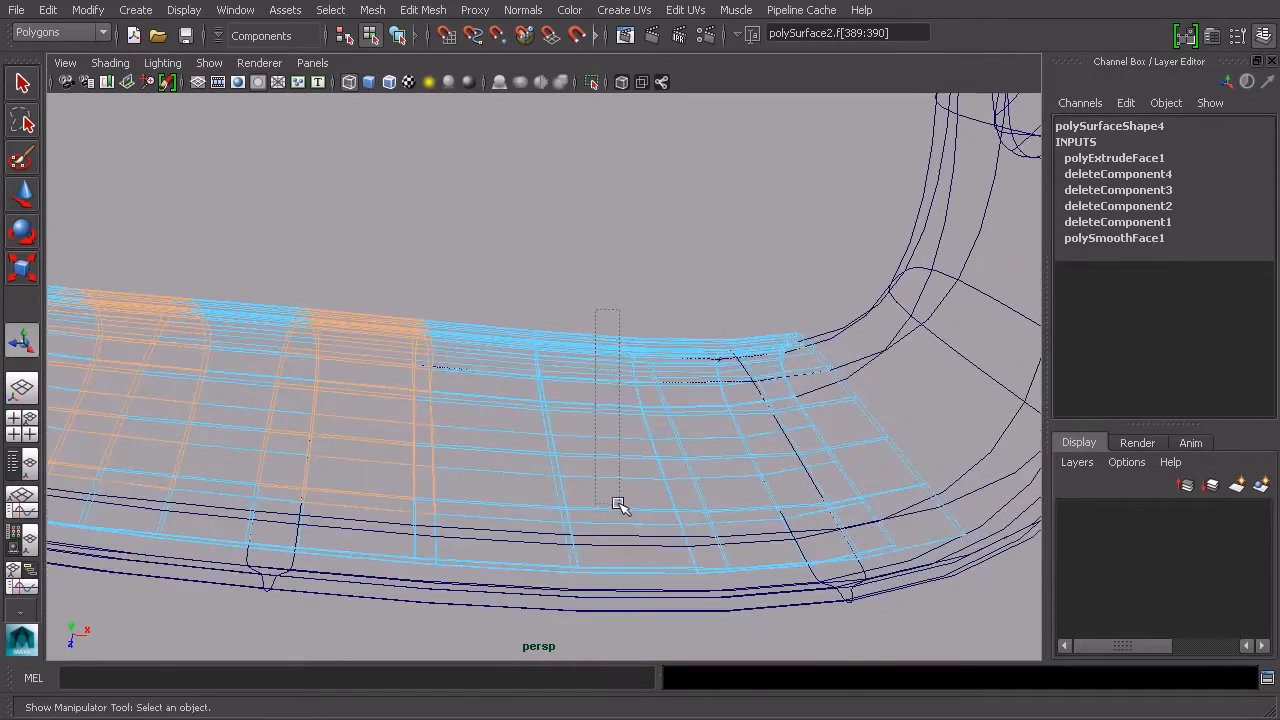
alt+drag(697, 490, 651, 474)
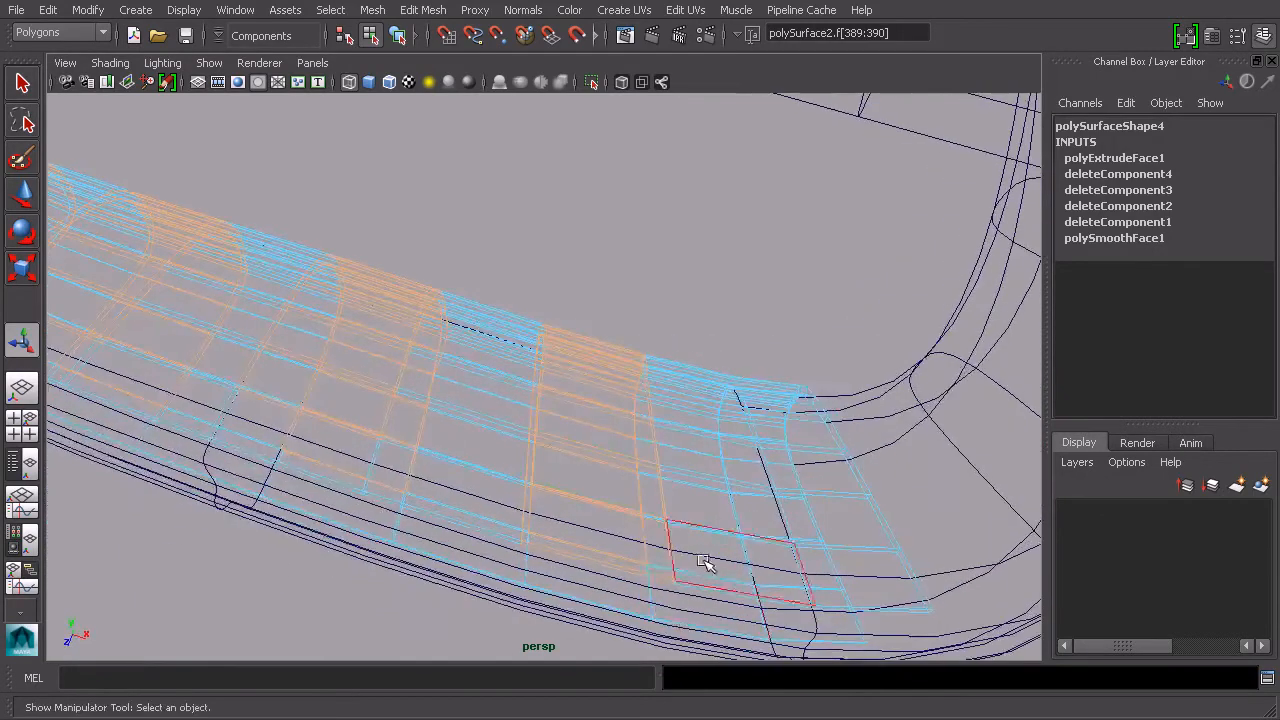
alt+drag(700, 580, 704, 627)
Step: Return to smooth shading for all objects and extrude the selected alternating face blocks with a thickness of 0.1
click(118, 63)
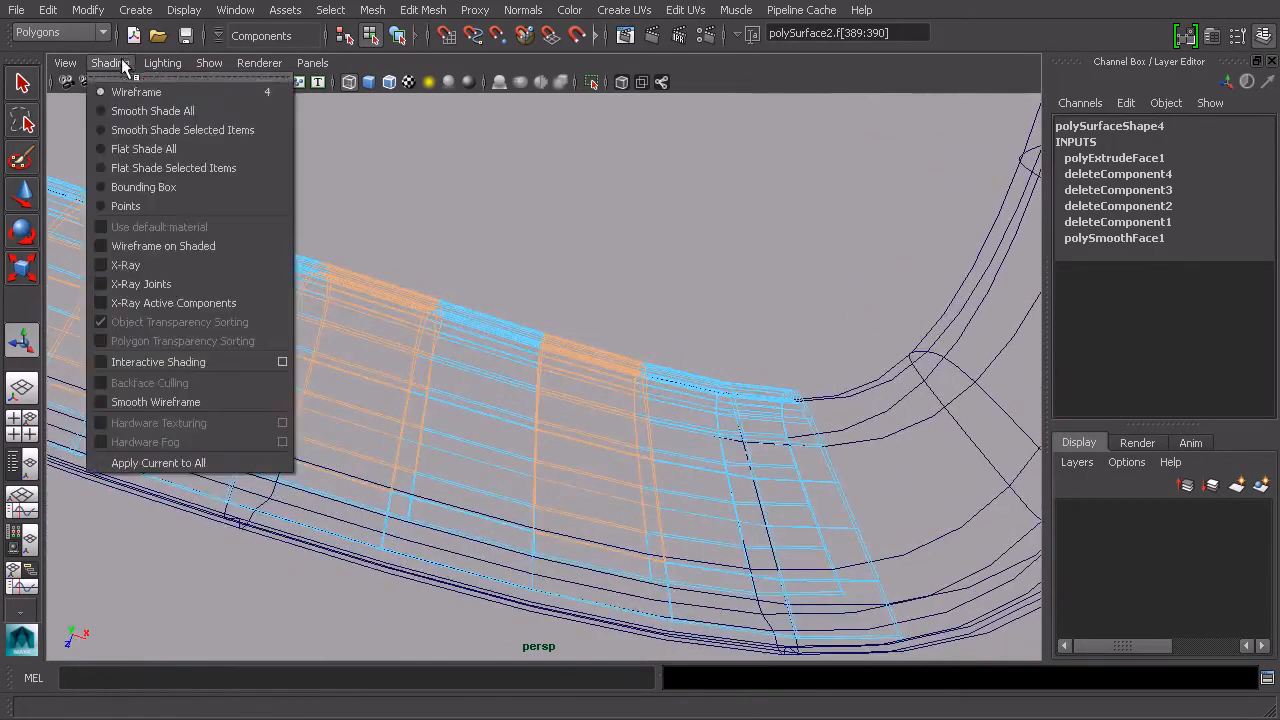
click(140, 109)
mouse_move(507, 258)
alt+mouse_down()
mouse_move(511, 334)
mouse_move(494, 271)
mouse_move(183, 277)
mouse_move(110, 148)
mouse_move(503, 306)
mouse_move(529, 304)
alt+mouse_up()
alt+middle_drag(529, 304, 580, 325)
alt+drag(580, 325, 570, 300)
alt+drag(433, 177, 482, 256)
click(423, 9)
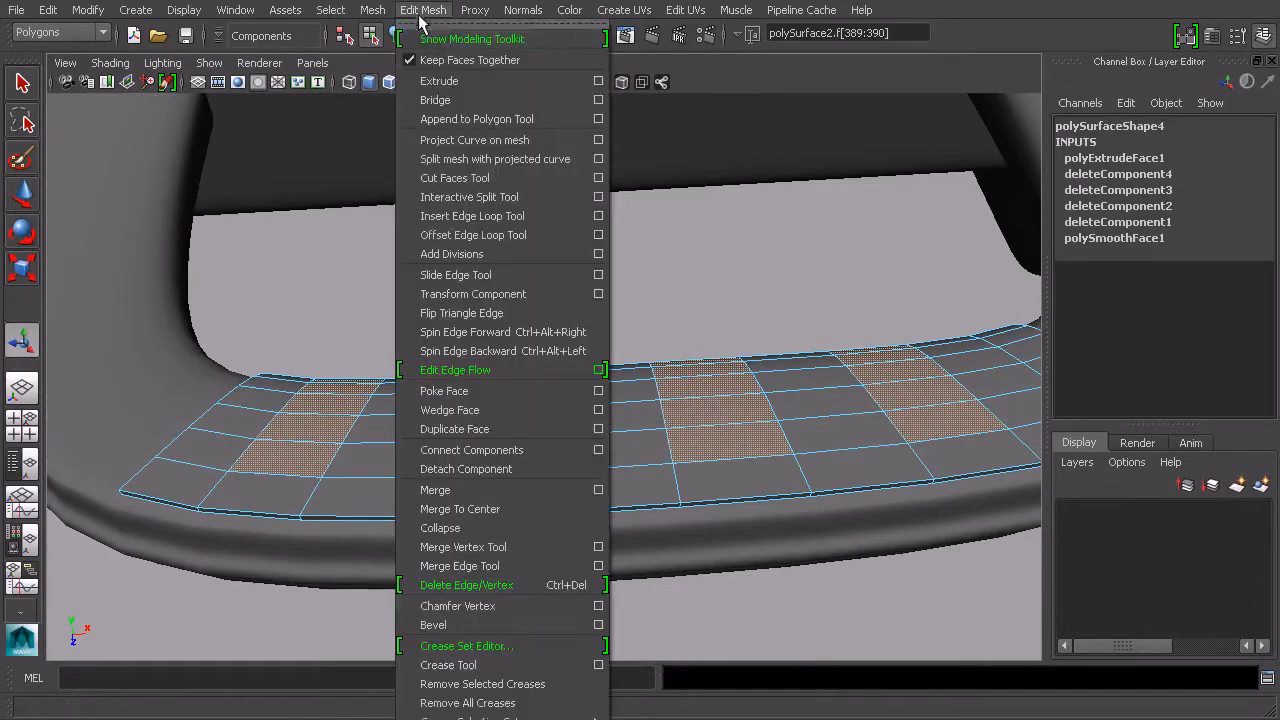
click(430, 77)
alt+drag(529, 186, 806, 217)
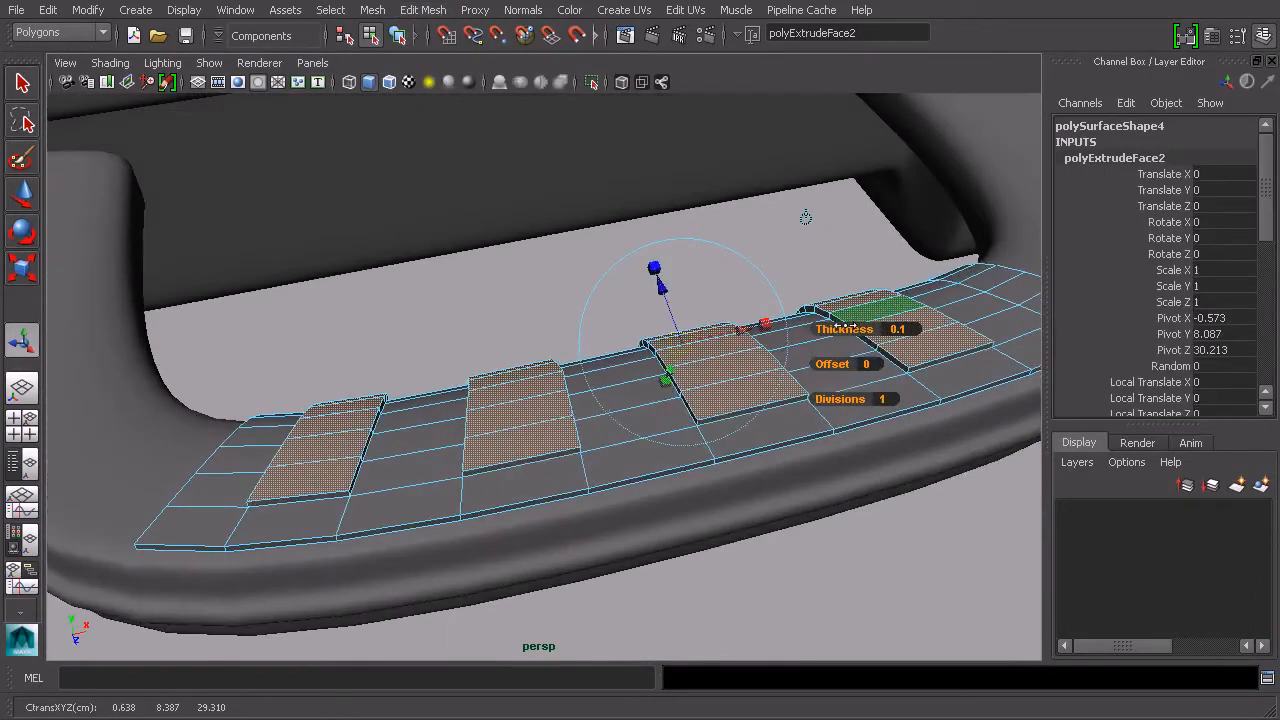
alt+drag(806, 217, 972, 159)
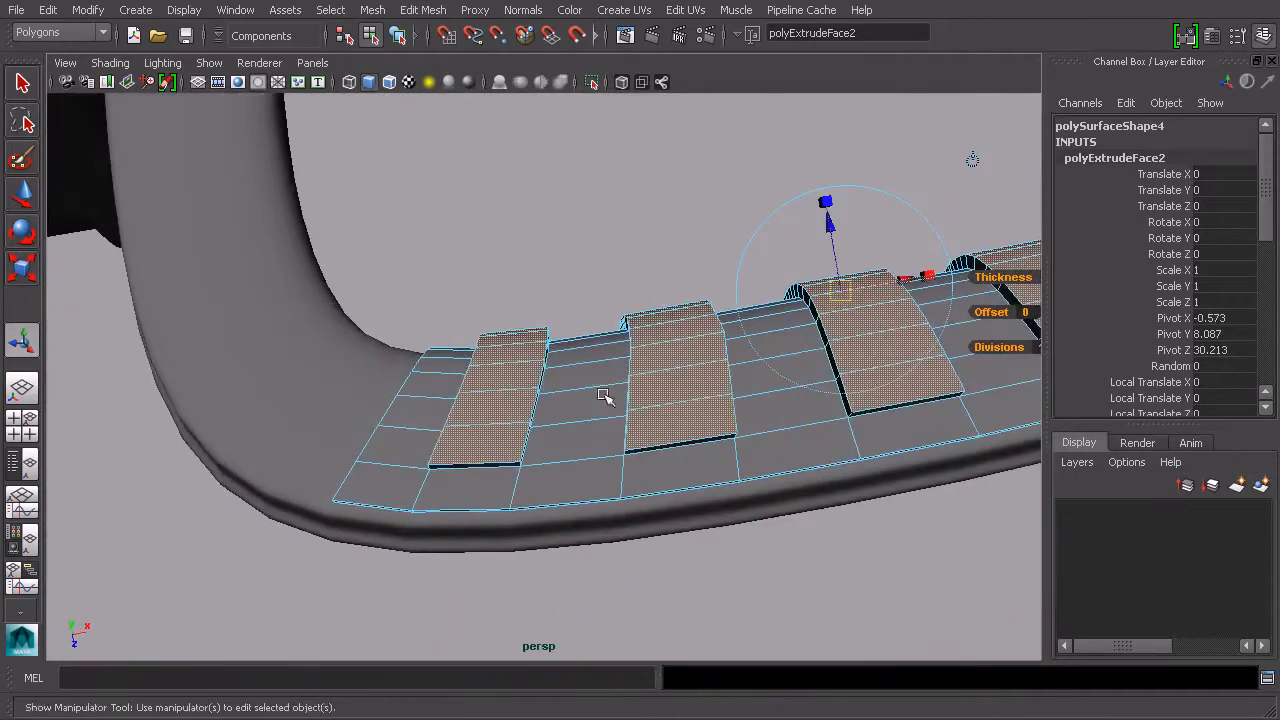
Step: In wireframe display, select the inner face columns lying between the raised blocks along the grip strip
click(107, 68)
click(119, 92)
mouse_move(611, 386)
alt+mouse_down()
mouse_move(618, 412)
mouse_move(602, 443)
alt+mouse_up()
alt+middle_drag(745, 415, 637, 449)
mouse_move(637, 449)
alt+mouse_down()
mouse_move(618, 456)
mouse_move(641, 452)
alt+mouse_up()
alt+middle_drag(830, 405, 598, 434)
alt+drag(598, 434, 738, 443)
alt+middle_drag(738, 443, 679, 428)
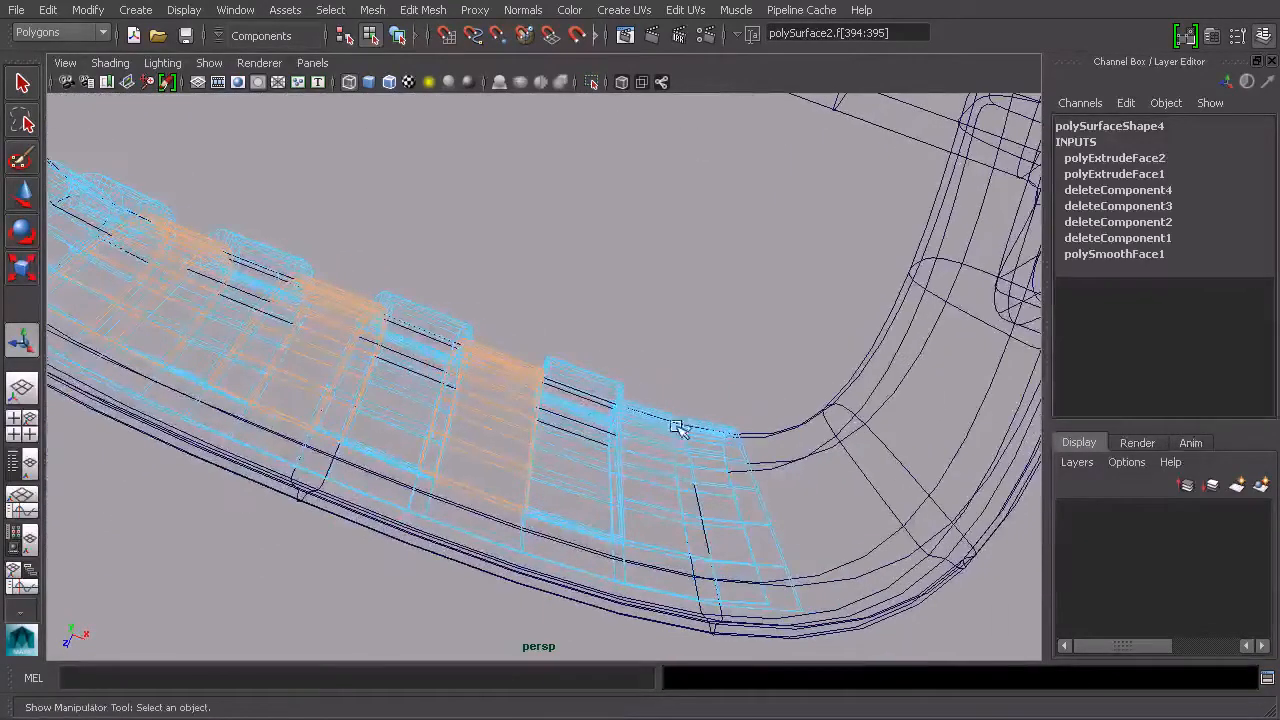
mouse_move(628, 476)
alt+mouse_down()
mouse_move(600, 349)
mouse_move(423, 286)
mouse_move(160, 429)
alt+mouse_up()
Step: Return to smooth shading for all objects and extrude the in-between face columns level with the neighbouring raised blocks
click(110, 63)
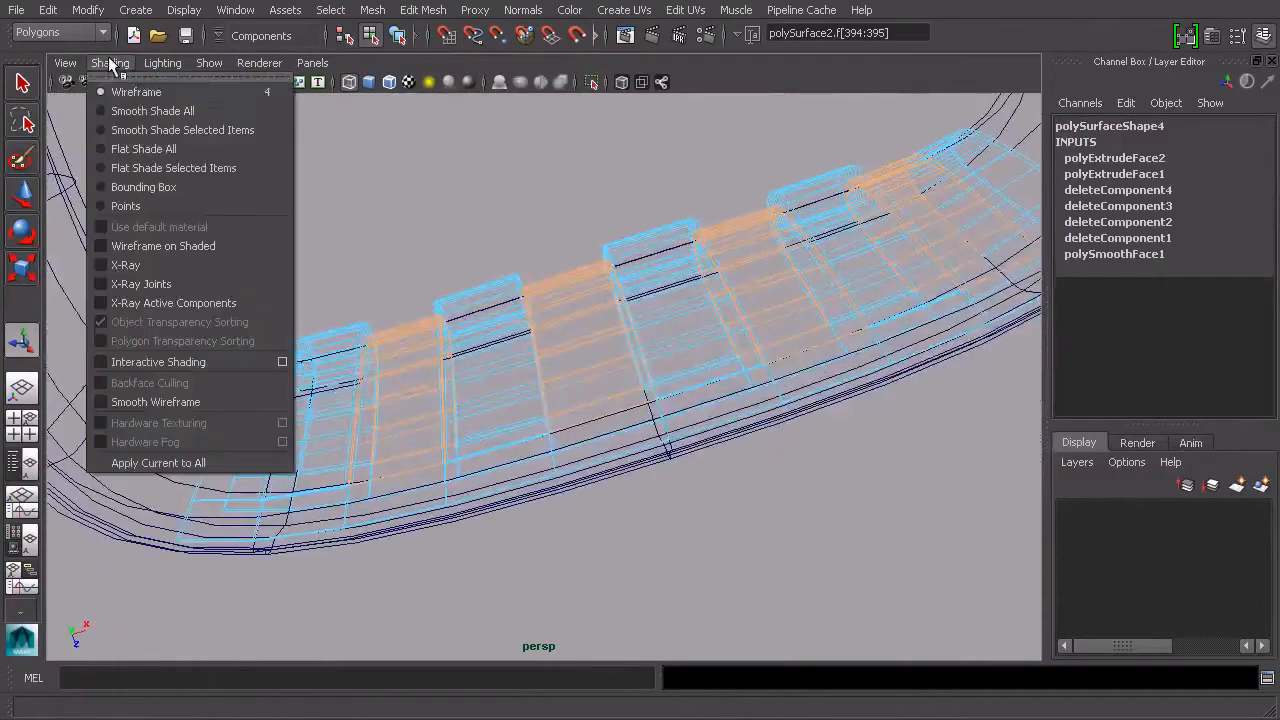
click(138, 111)
mouse_move(586, 291)
alt+mouse_down()
mouse_move(554, 237)
mouse_move(548, 270)
alt+mouse_up()
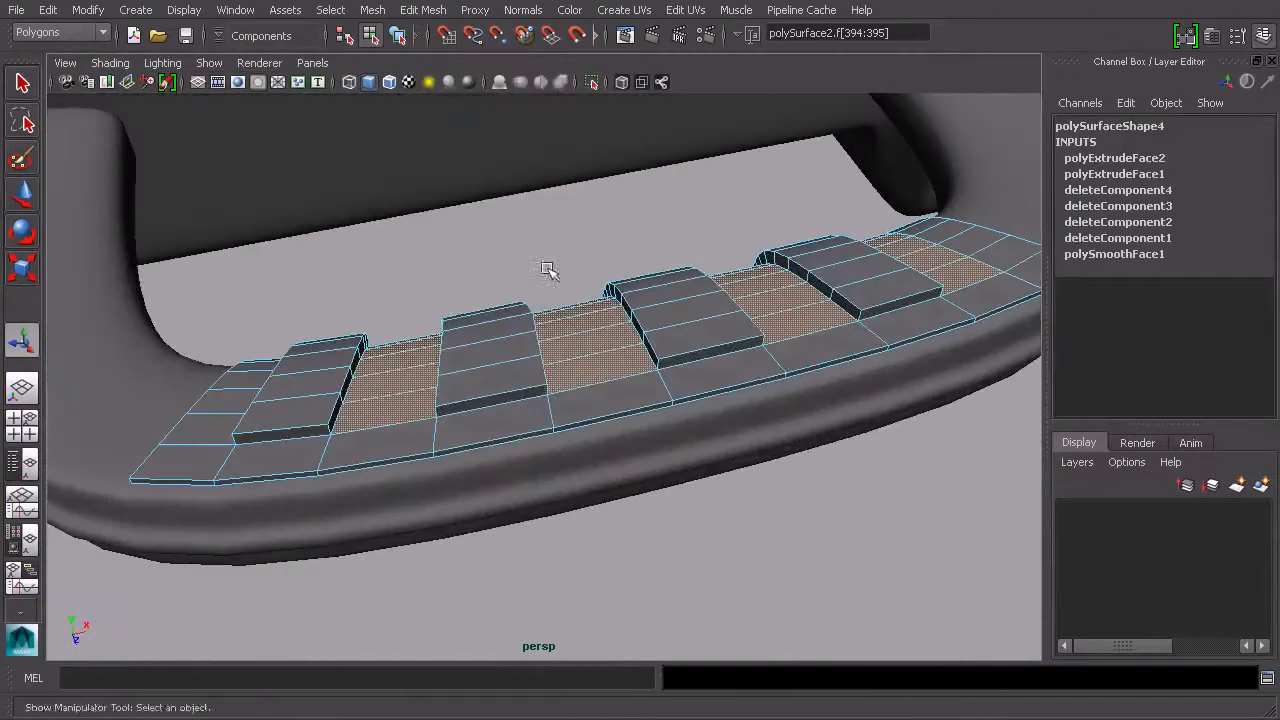
click(423, 10)
click(455, 77)
alt+drag(743, 217, 735, 228)
drag(780, 337, 694, 338)
Step: Select the loop of border faces surrounding the raised blocks on the grip strip
click(333, 536)
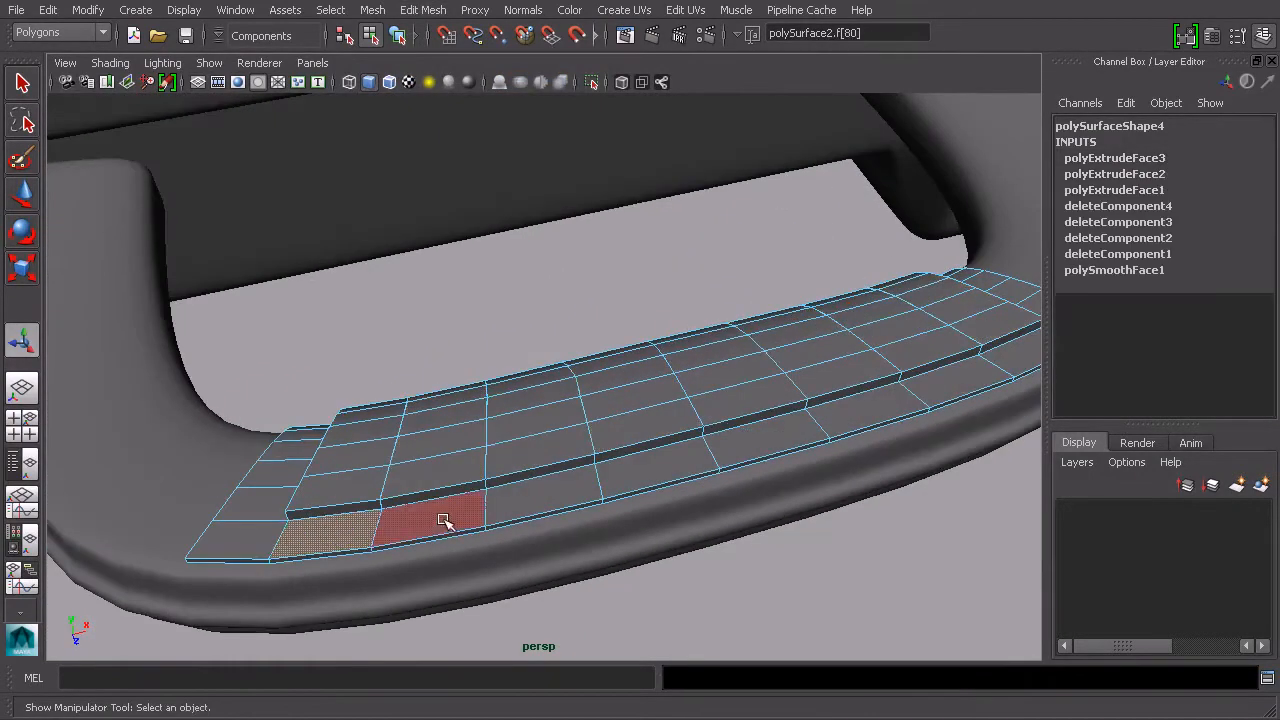
shift+double_click(443, 521)
alt+drag(376, 483, 740, 300)
alt+middle_drag(728, 306, 764, 247)
shift+double_click(819, 385)
alt+middle_drag(213, 332, 750, 345)
alt+drag(694, 271, 462, 374)
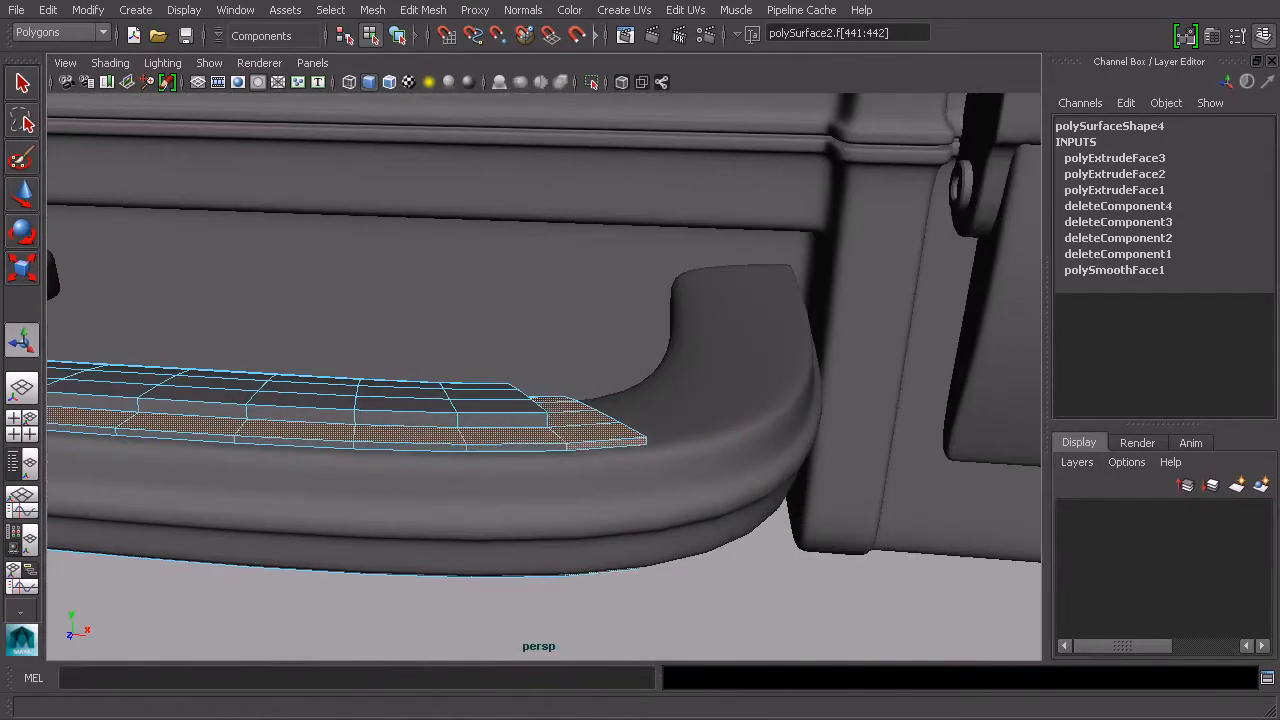
click(432, 11)
click(438, 80)
alt+drag(470, 205, 613, 304)
drag(710, 399, 630, 415)
key(ctrl+z)
alt+drag(551, 408, 586, 350)
alt+right_drag(575, 349, 591, 347)
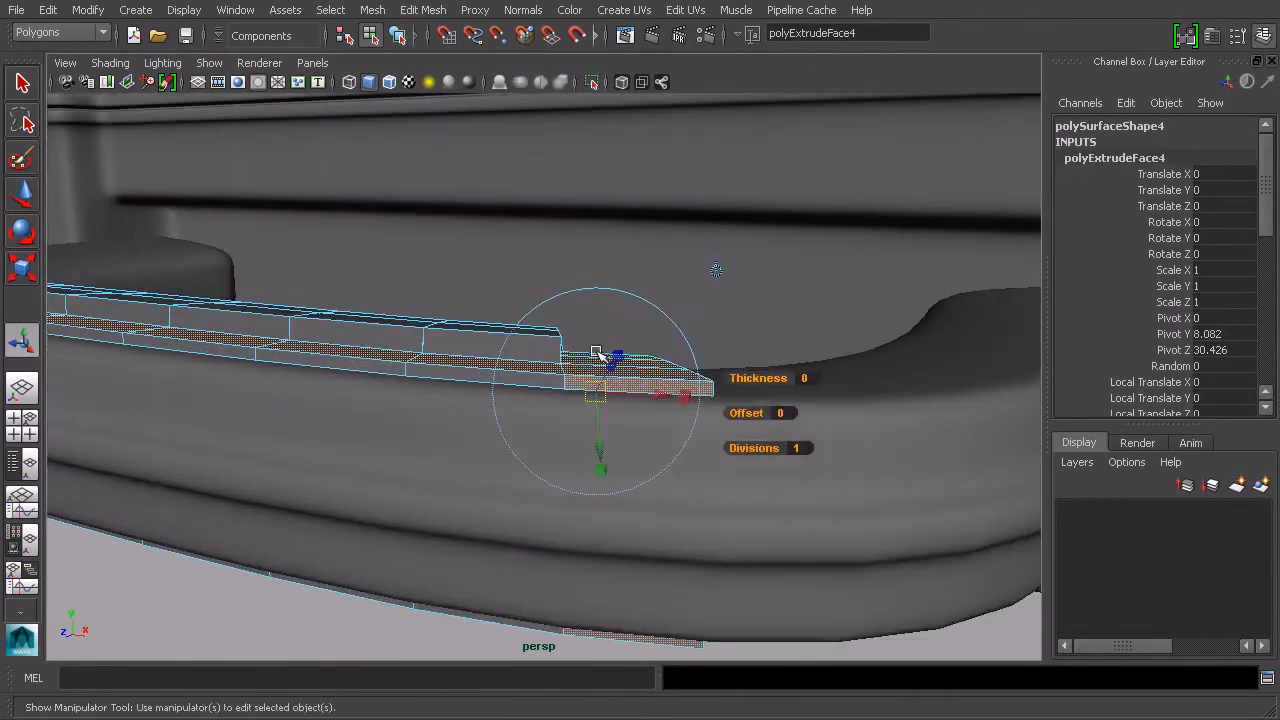
key(ctrl+z)
Step: Remove the thin side faces at the strip's corners from the selection, keeping only the border's outward-facing faces
alt+drag(648, 390, 697, 432)
alt+drag(260, 398, 707, 276)
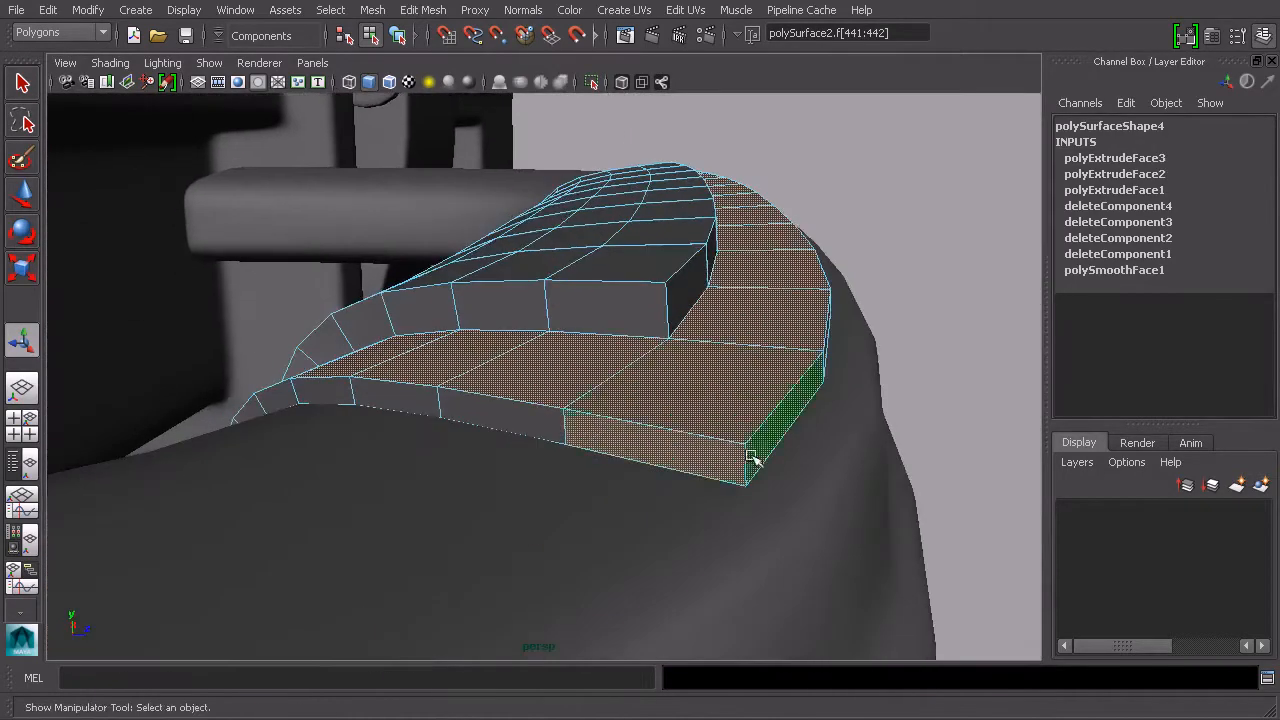
alt+drag(721, 457, 677, 362)
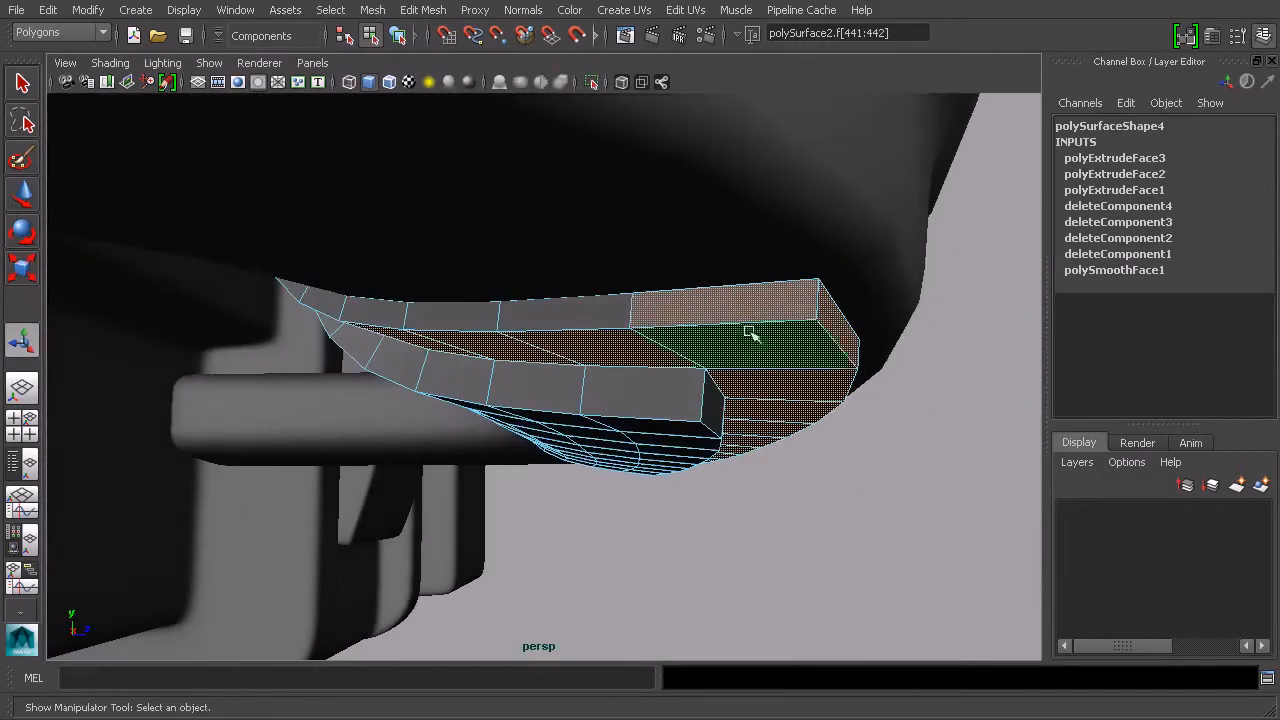
alt+drag(828, 323, 690, 320)
Step: Extrude the selected border faces with a thickness of 0.1, return to object selection and deselect the grip pad
click(406, 12)
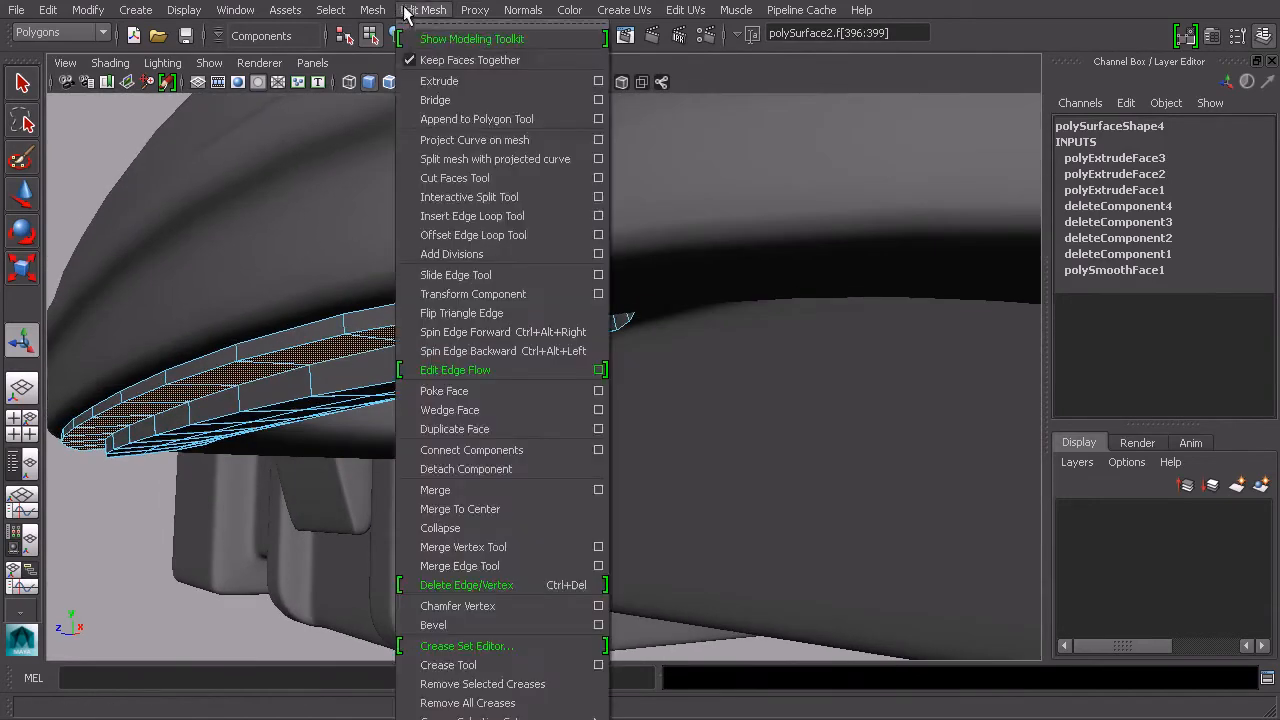
click(450, 80)
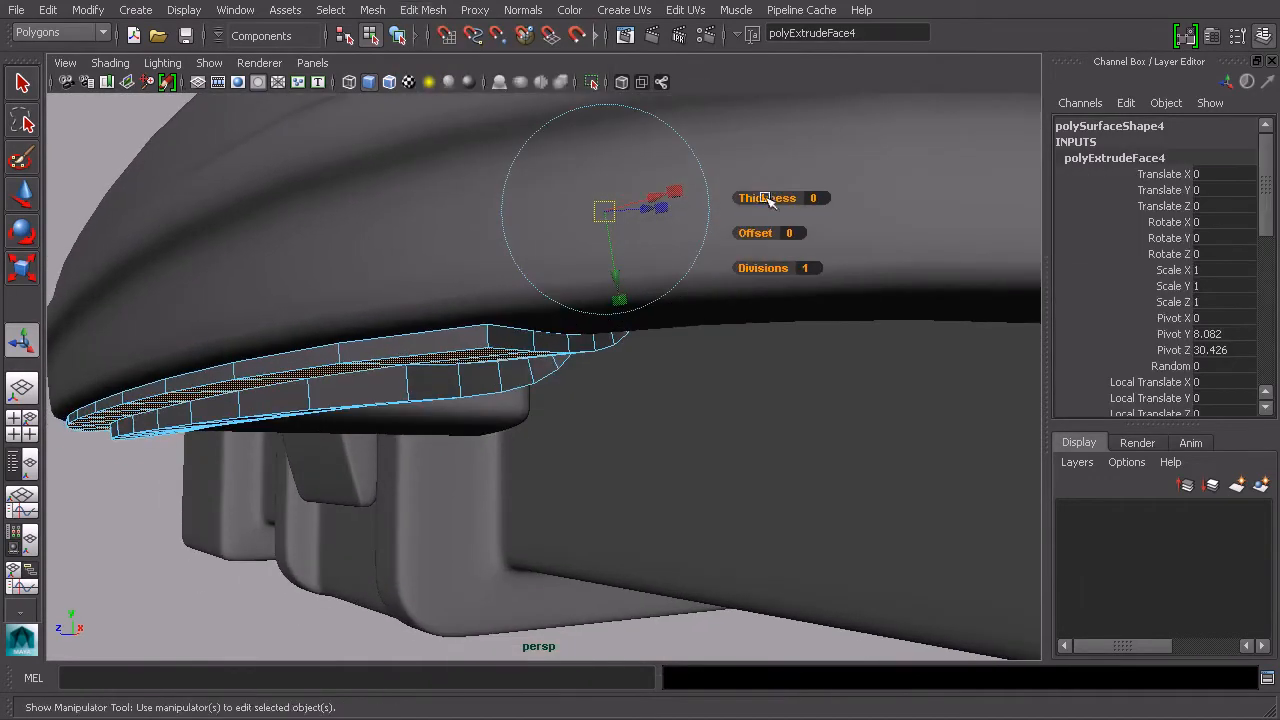
mouse_move(768, 198)
alt+mouse_down()
mouse_move(891, 266)
mouse_move(781, 211)
alt+mouse_up()
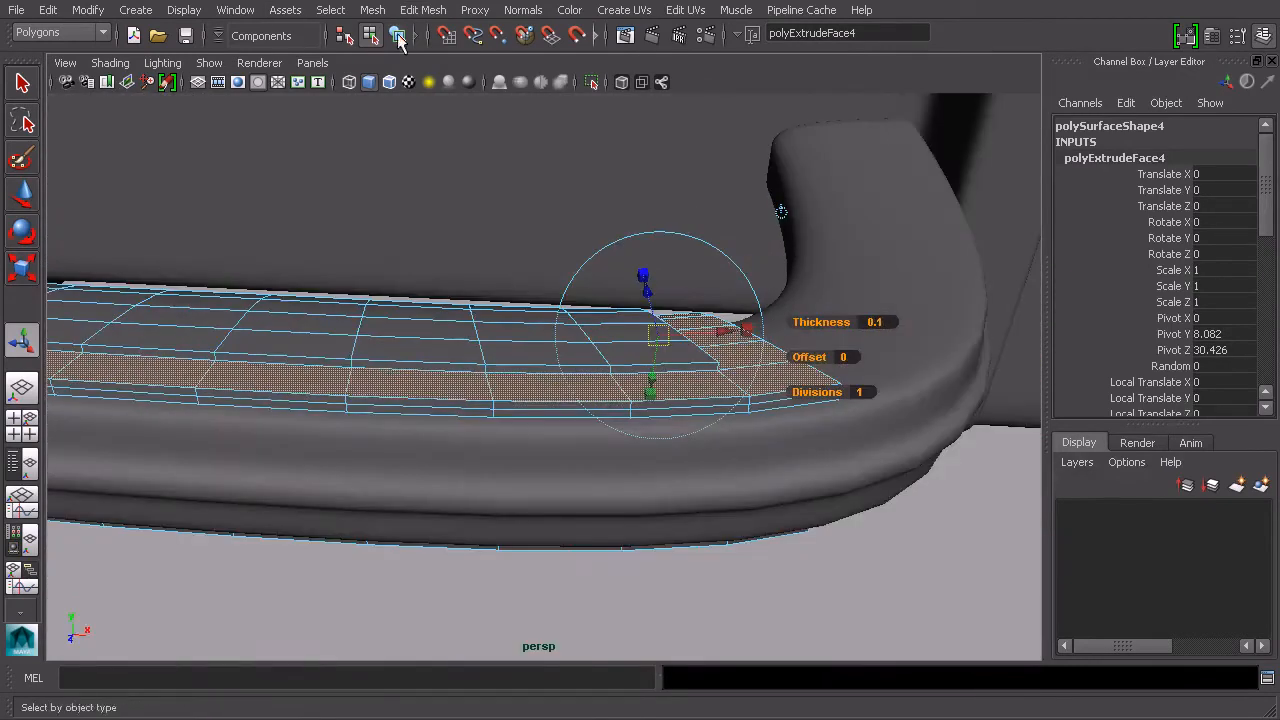
click(376, 36)
click(851, 589)
Step: Display the grip pad as a smooth mesh preview and isolate it in the viewport
alt+drag(851, 589, 628, 373)
alt+drag(640, 418, 596, 361)
click(629, 394)
click(209, 62)
mouse_move(257, 89)
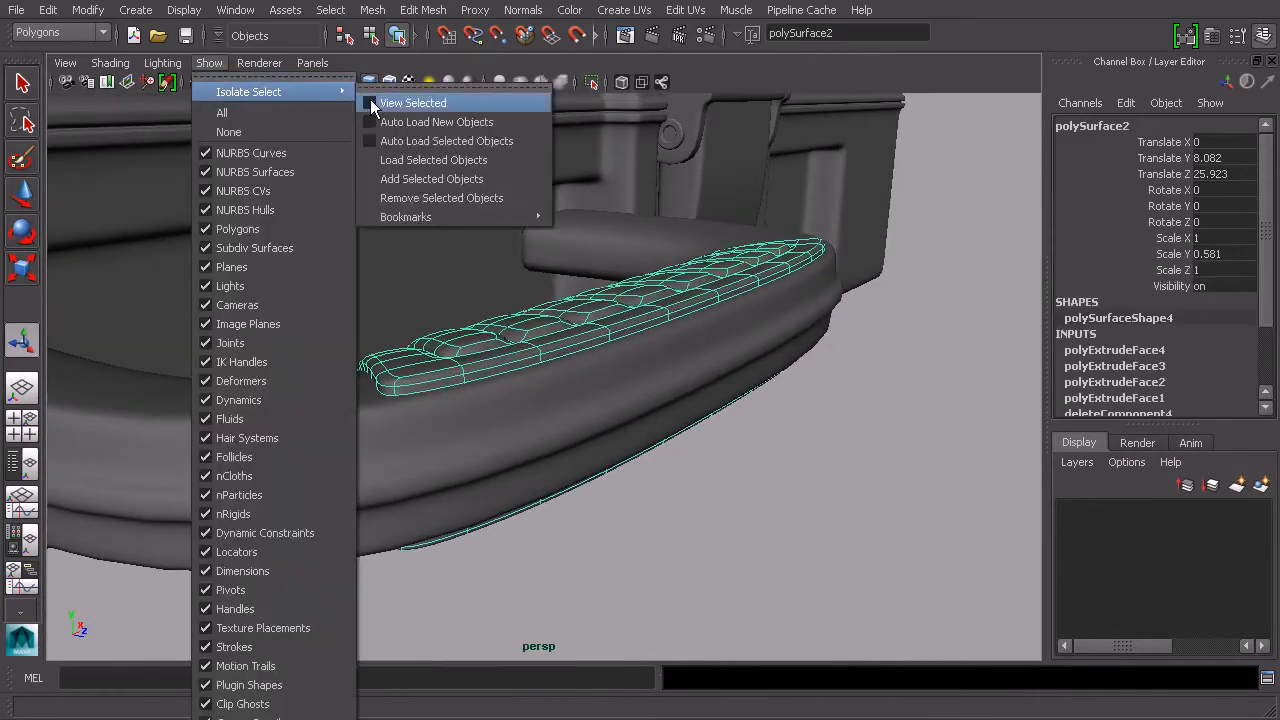
click(385, 100)
alt+drag(380, 111, 637, 427)
alt+middle_drag(637, 427, 631, 416)
Step: In face selection mode, delete the inner rim faces and the remaining inner shell on the grip pad's hidden side
right_drag(548, 497, 551, 546)
click(528, 528)
alt+drag(643, 480, 670, 414)
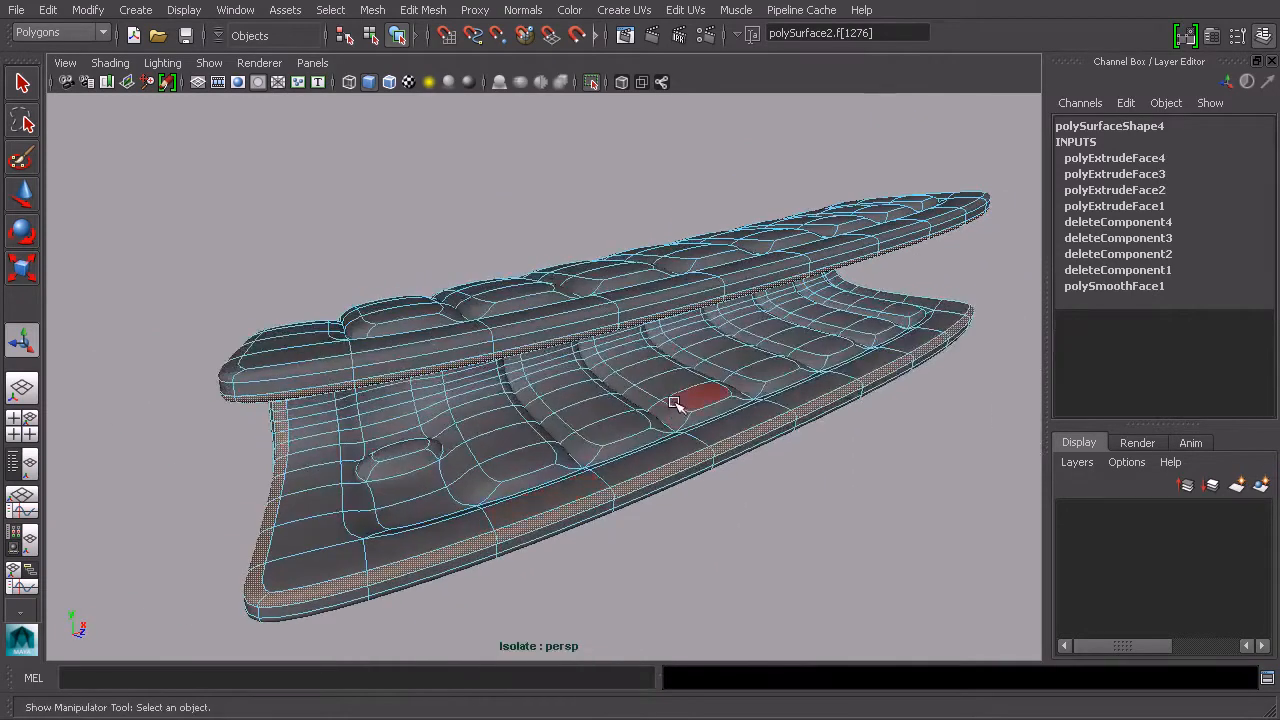
key(Delete)
double_click(613, 423)
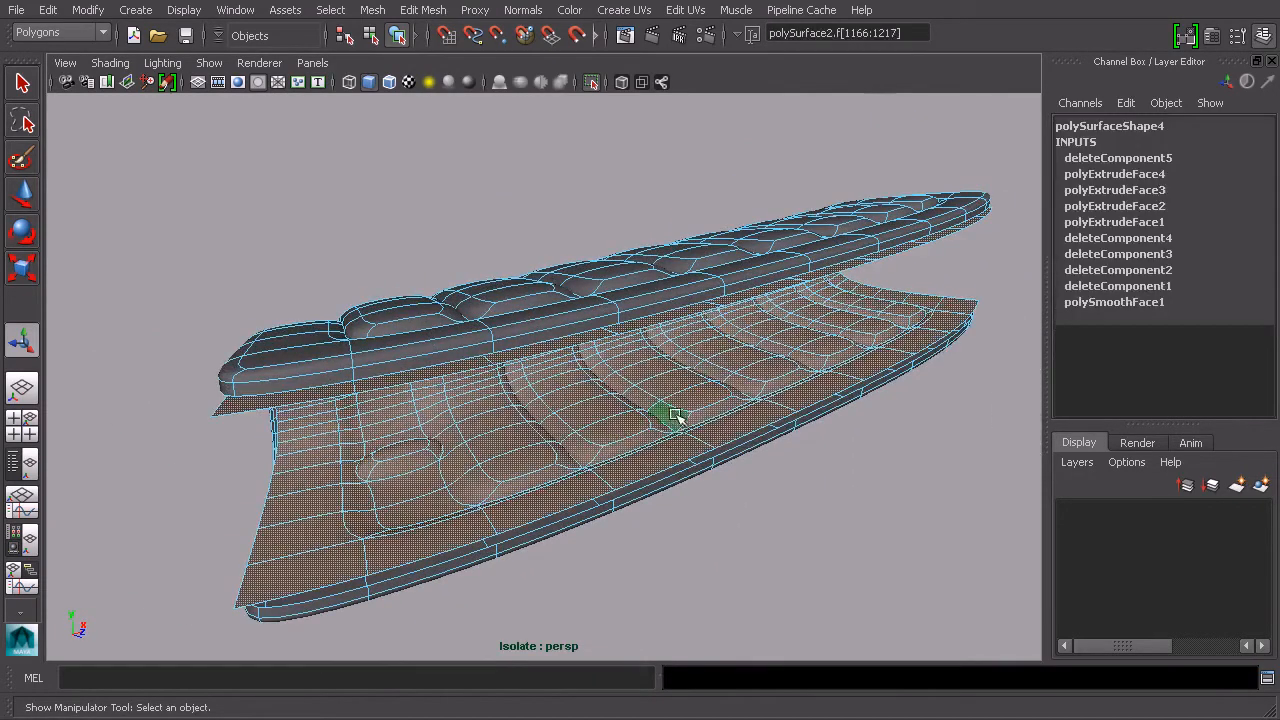
key(Delete)
Step: Turn off the grip pad's isolation to show the whole case again
alt+drag(518, 332, 294, 209)
click(112, 63)
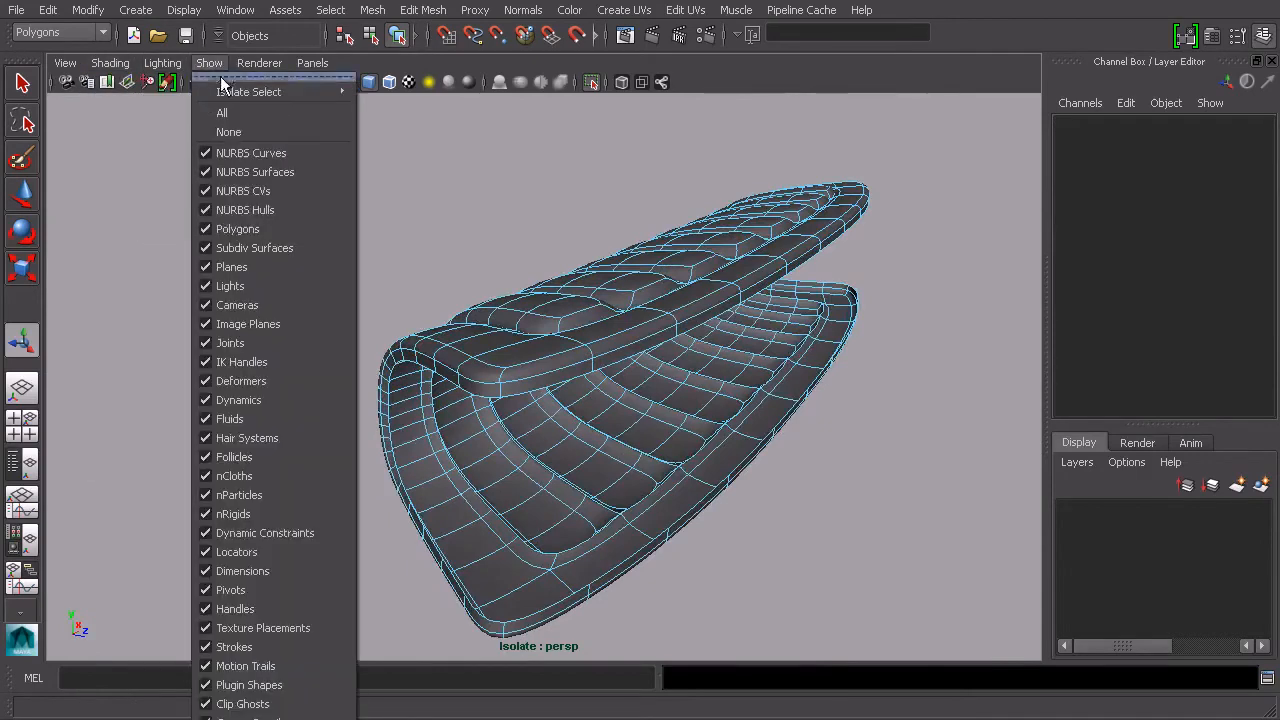
mouse_move(280, 91)
click(400, 103)
alt+drag(835, 312, 651, 336)
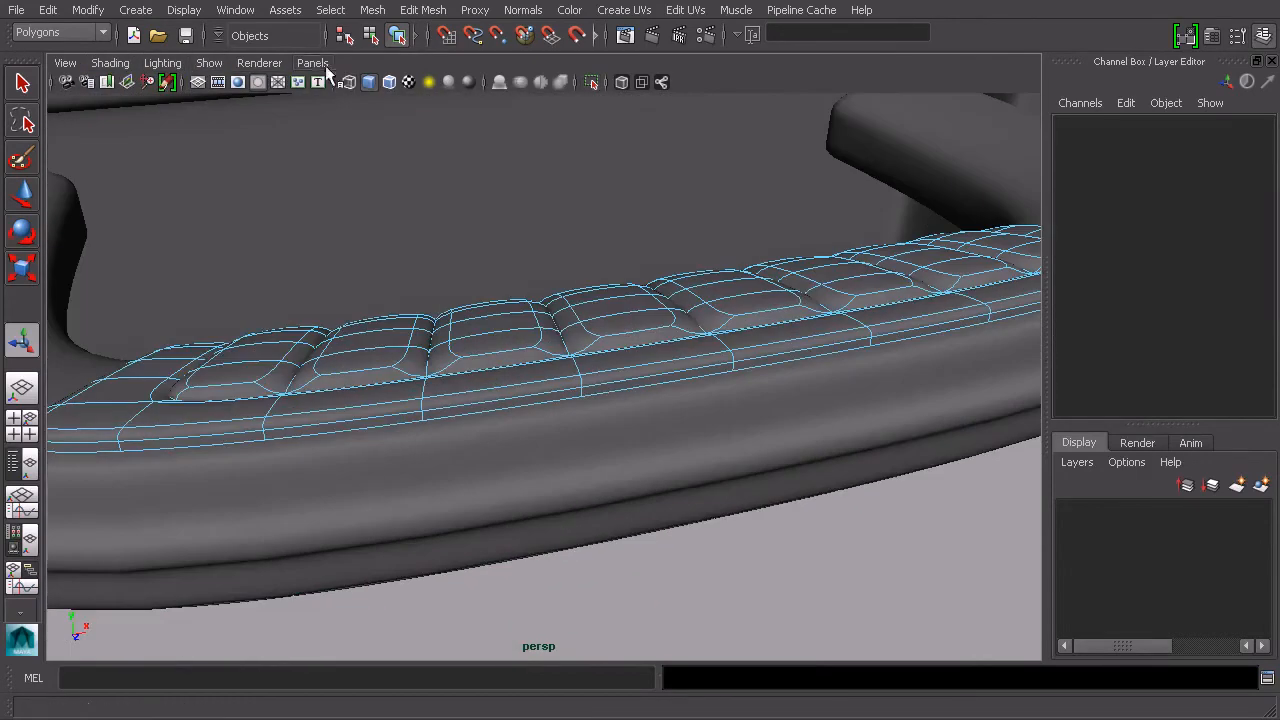
Step: Select the grip pad as an object and center its pivot
click(396, 36)
alt+drag(571, 343, 607, 347)
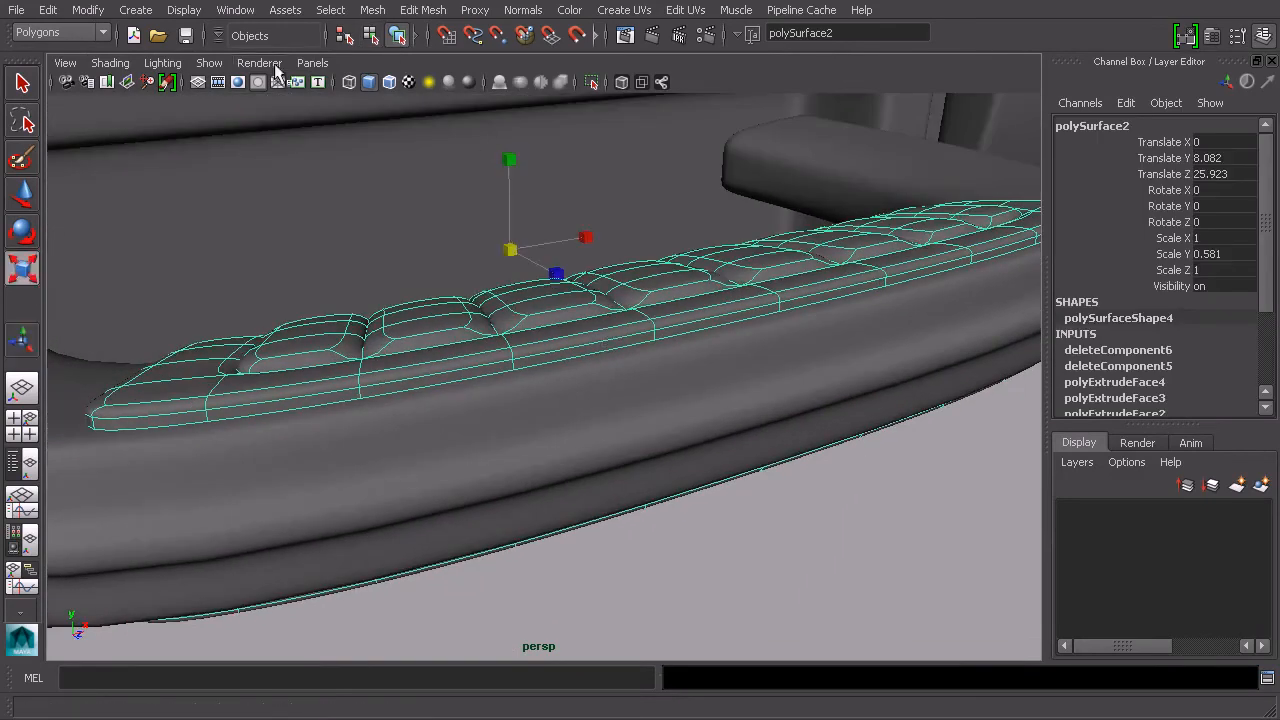
click(86, 10)
click(124, 197)
alt+drag(698, 293, 723, 343)
Step: Deselect the grip pad and examine the finished handle on the case from several angles and distances
scroll(740, 350, down, 3)
click(849, 483)
alt+drag(849, 483, 773, 313)
scroll(816, 464, down, 3)
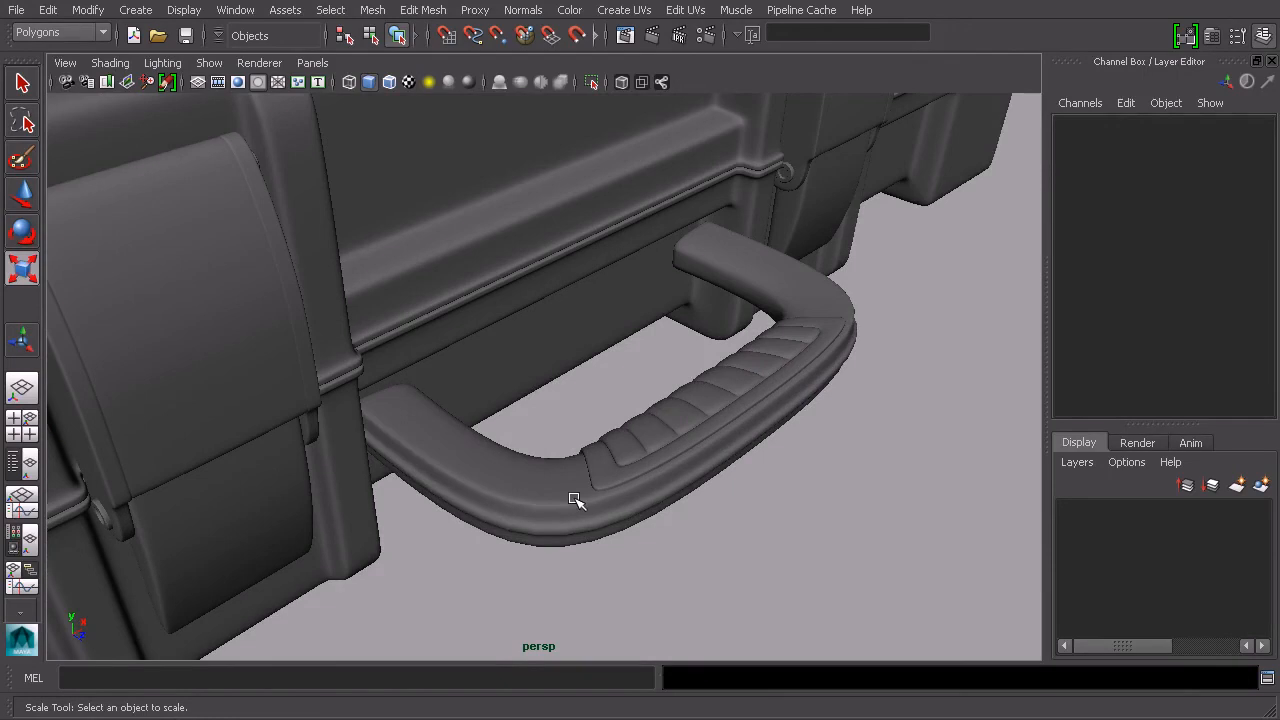
alt+drag(715, 436, 716, 429)
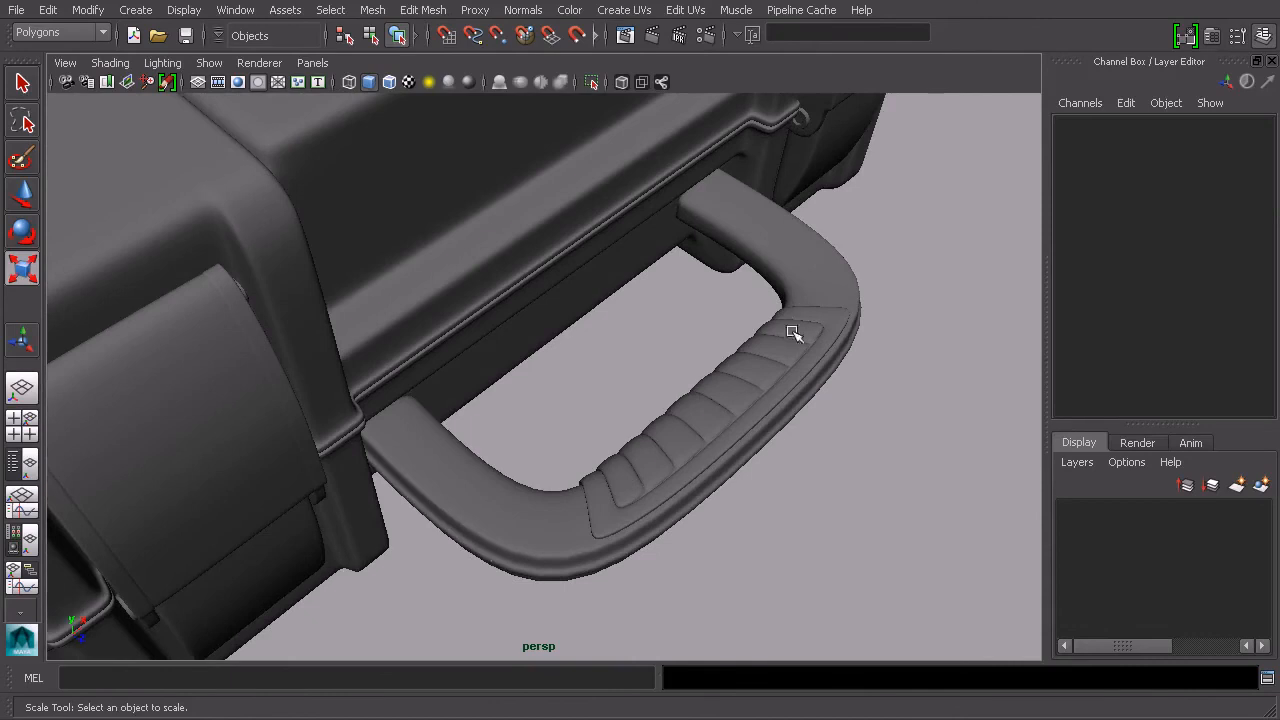
alt+drag(755, 435, 778, 412)
scroll(779, 412, down, 4)
alt+middle_drag(766, 440, 833, 452)
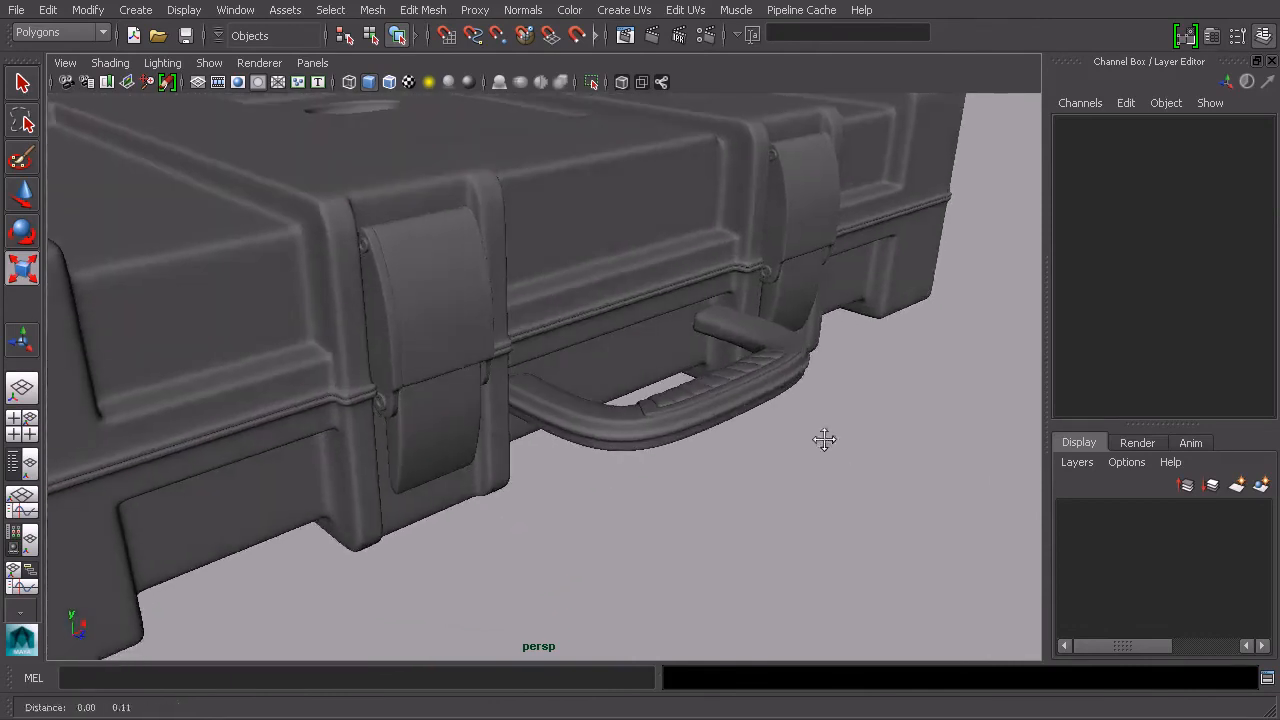
scroll(801, 475, up, 3)
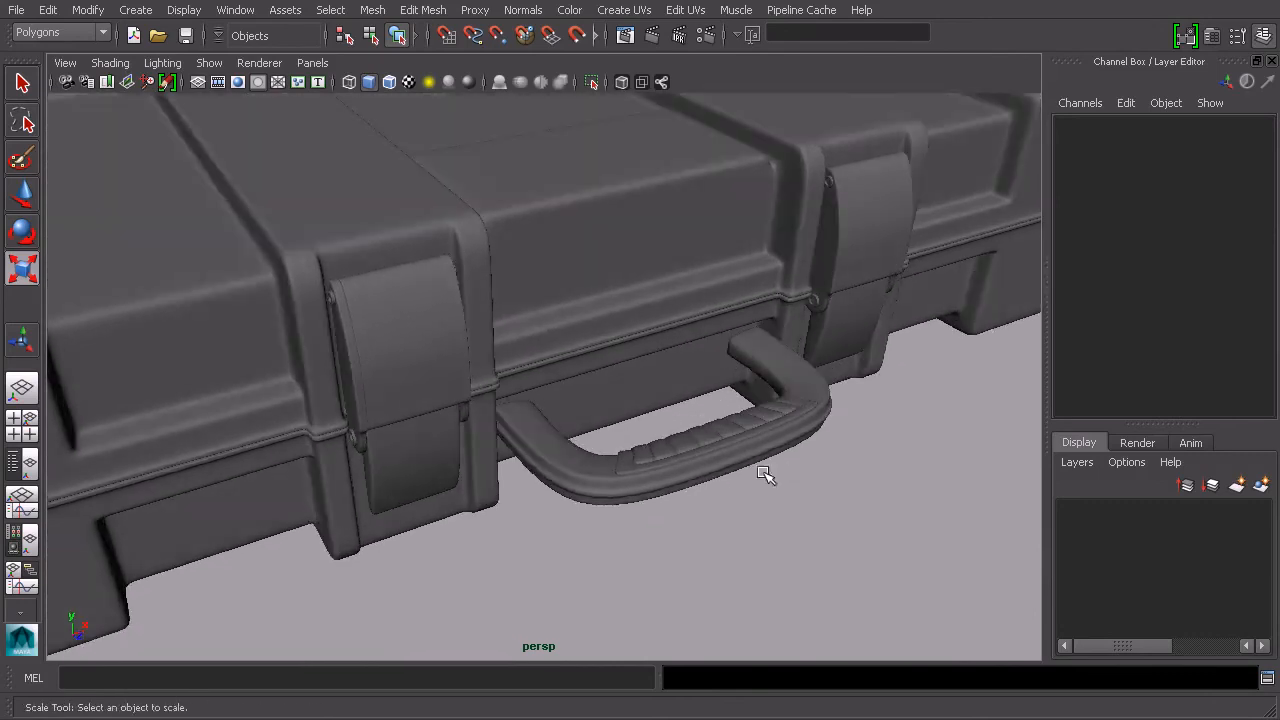